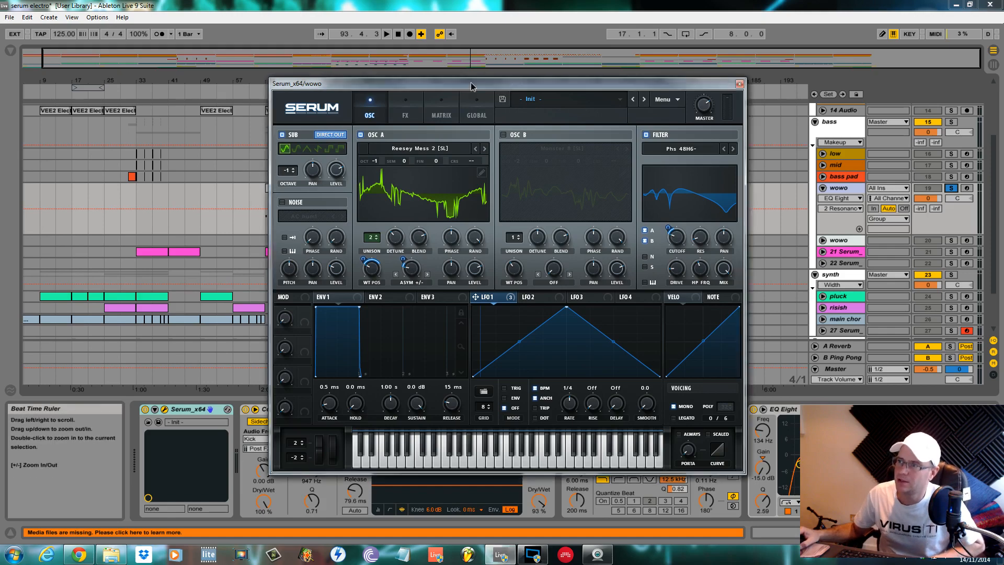
Step: Reposition the Serum window over the arrangement and play back the existing wowo bass patch
drag(472, 87, 441, 88)
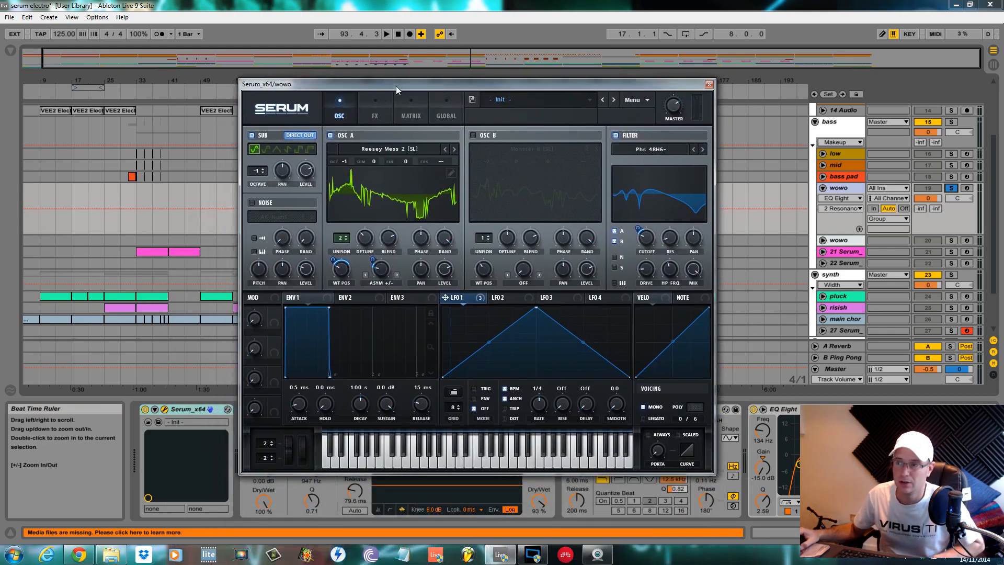
drag(471, 87, 479, 76)
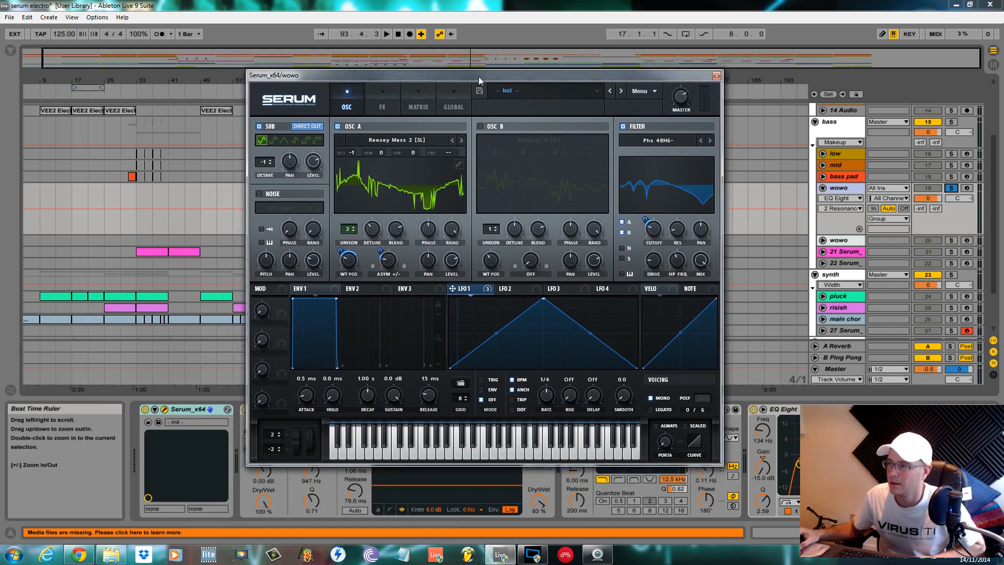
drag(404, 74, 435, 114)
click(329, 210)
key(space)
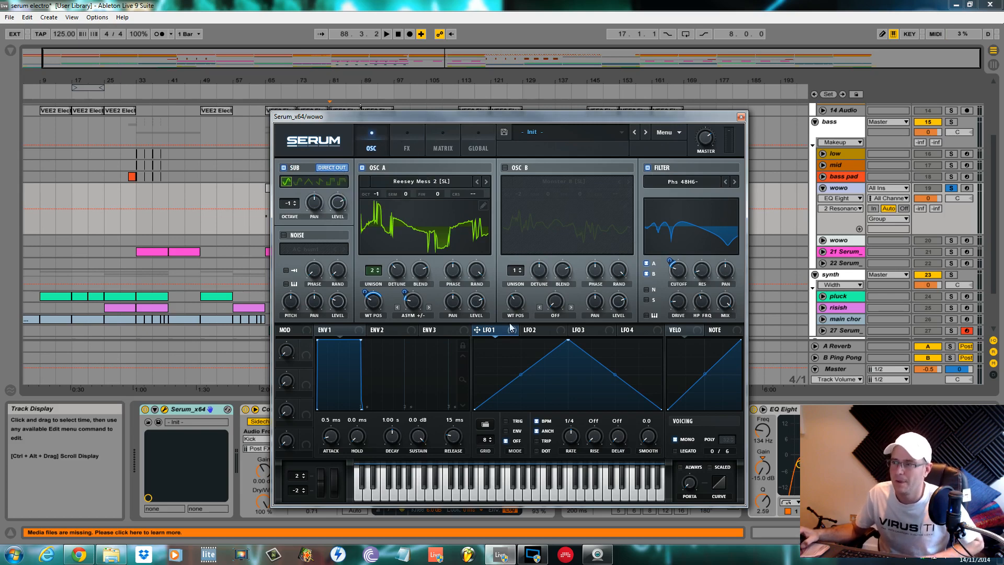
Step: Initialise the Serum patch and load the spectral wavetable Reesey Mess 2 [SL] into oscillator A
click(672, 134)
click(694, 194)
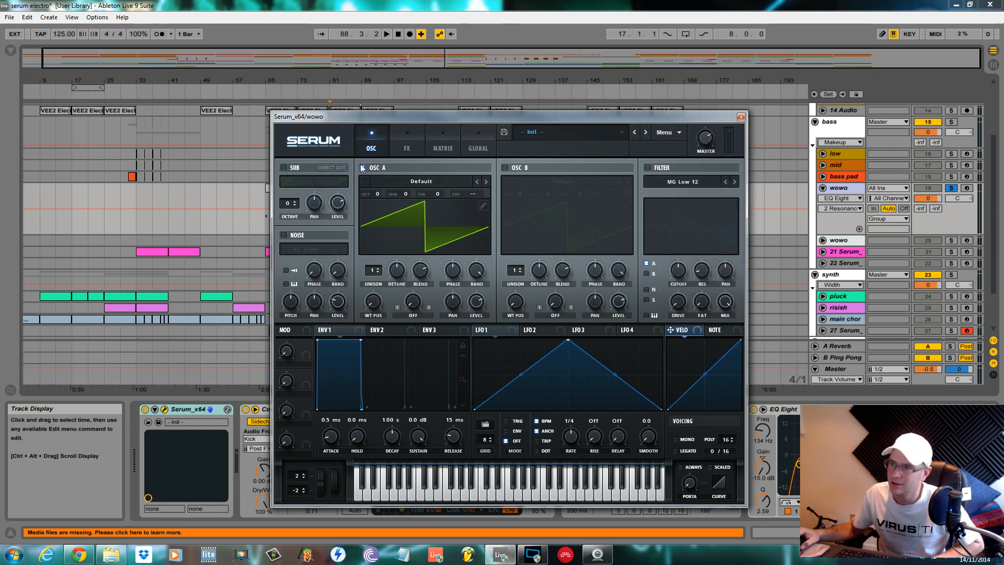
click(429, 181)
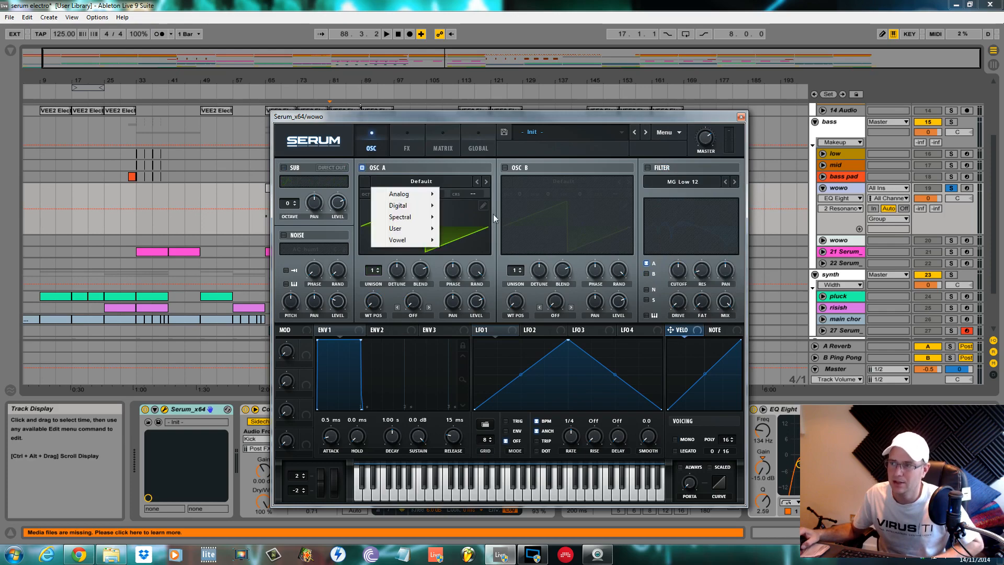
mouse_move(425, 222)
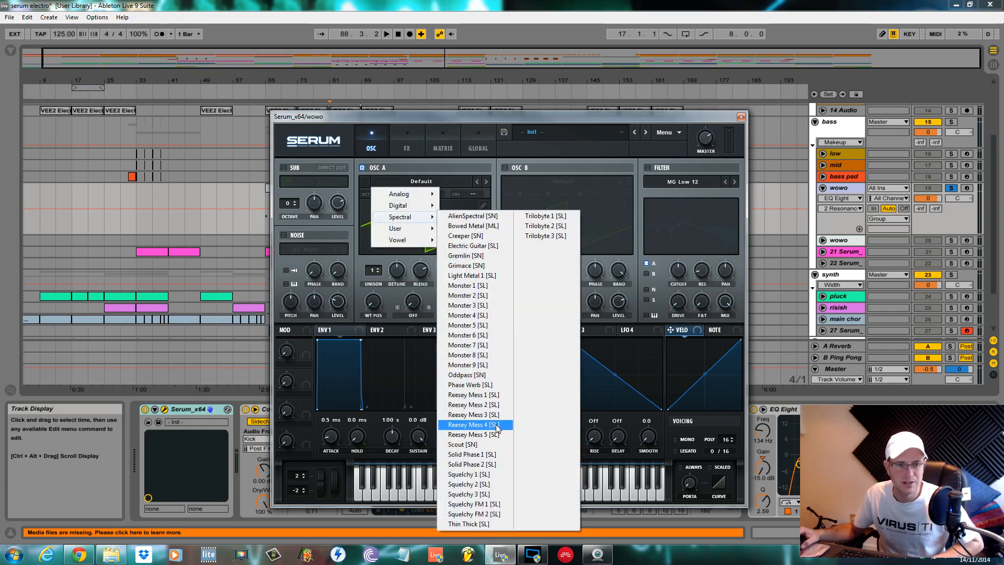
click(492, 406)
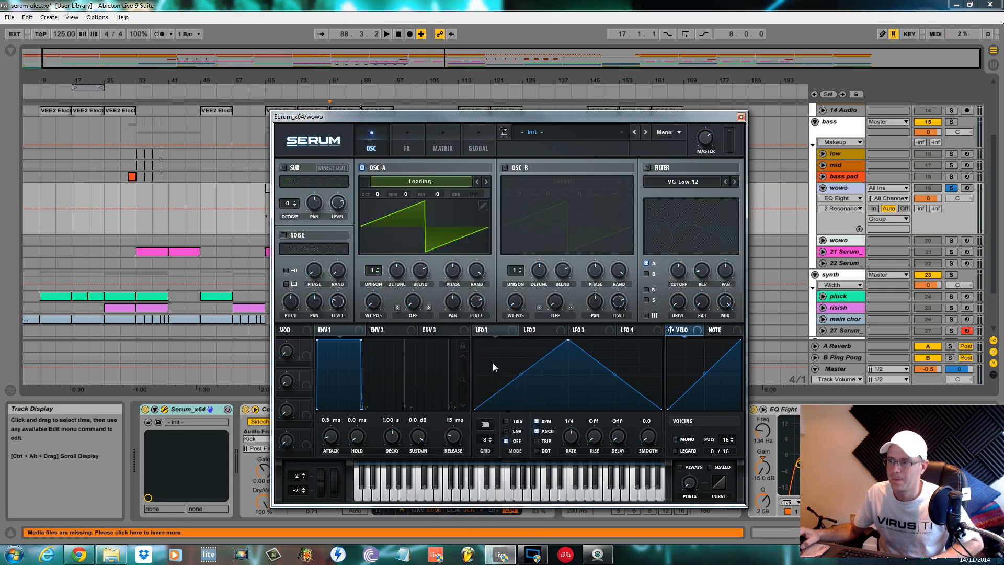
Step: Set oscillator A to 2 unison voices and octave -1, auditioning the sound in the track
click(372, 271)
drag(373, 270, 403, 300)
drag(373, 191, 380, 202)
key(space)
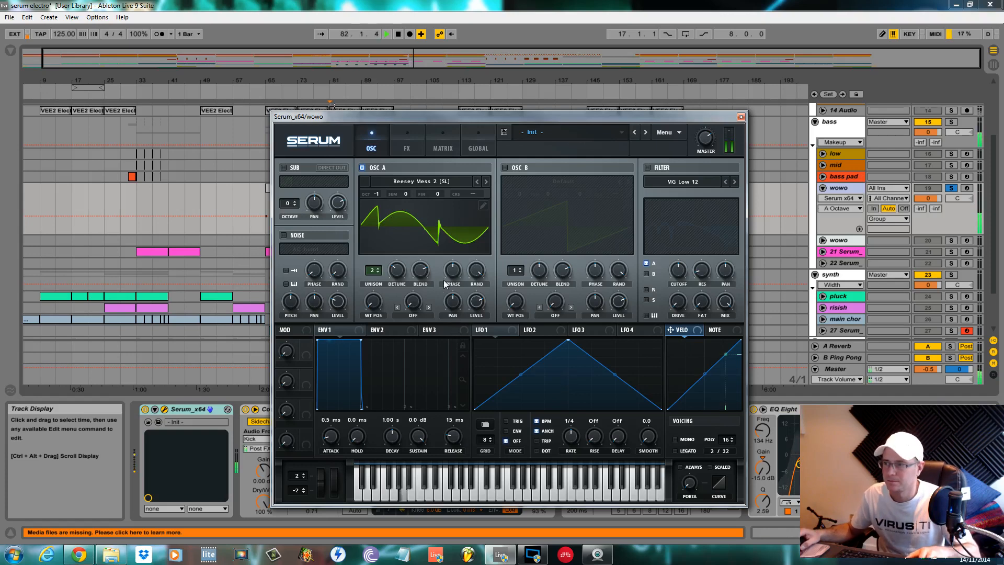
key(space)
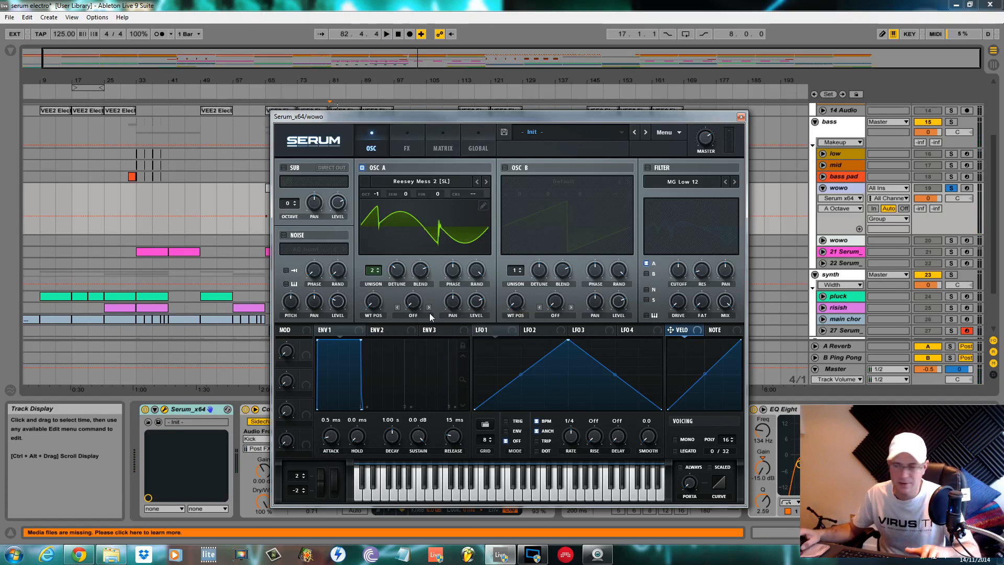
Step: Raise oscillator A's wavetable position to about 69 and audition the sound
drag(376, 304, 374, 270)
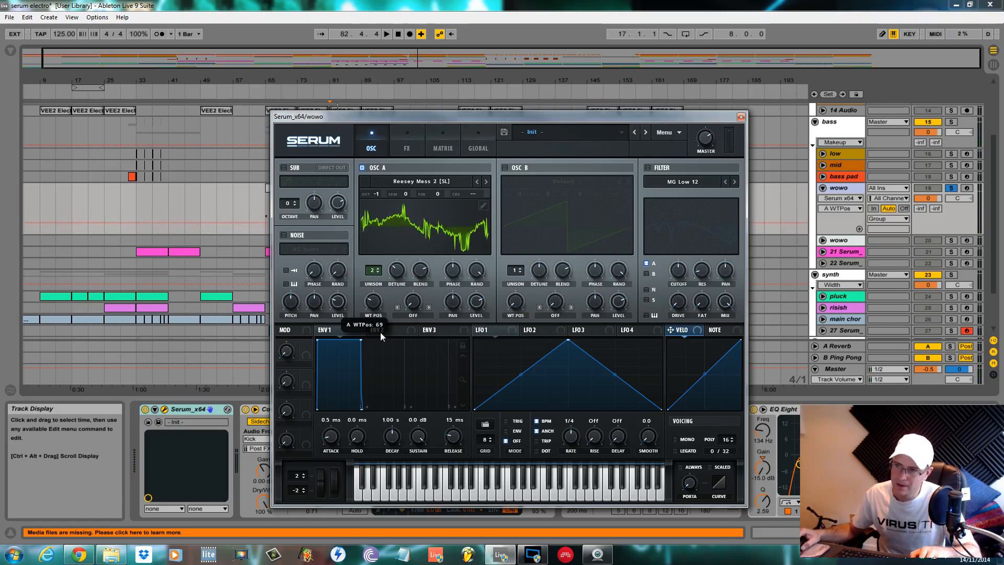
key(space)
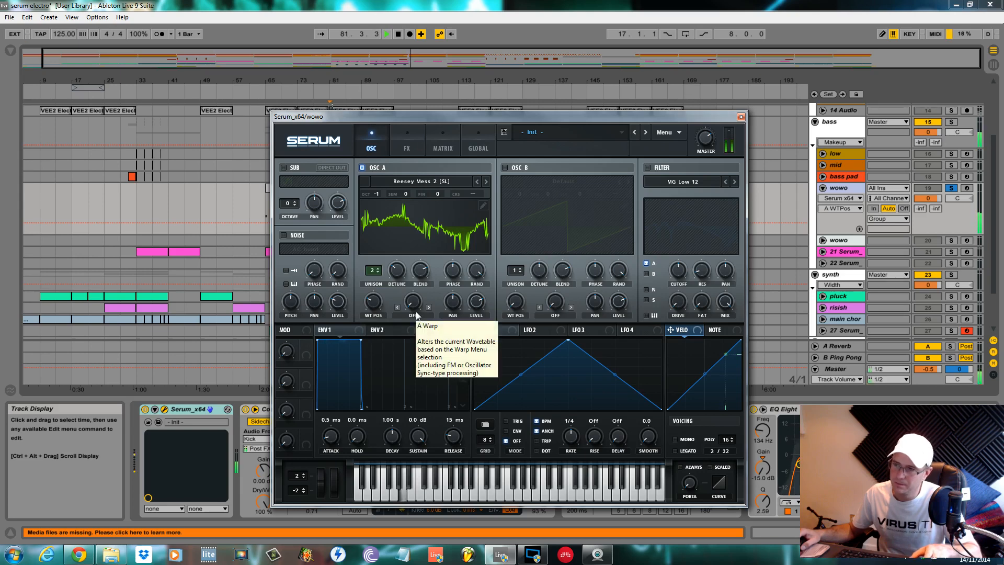
key(space)
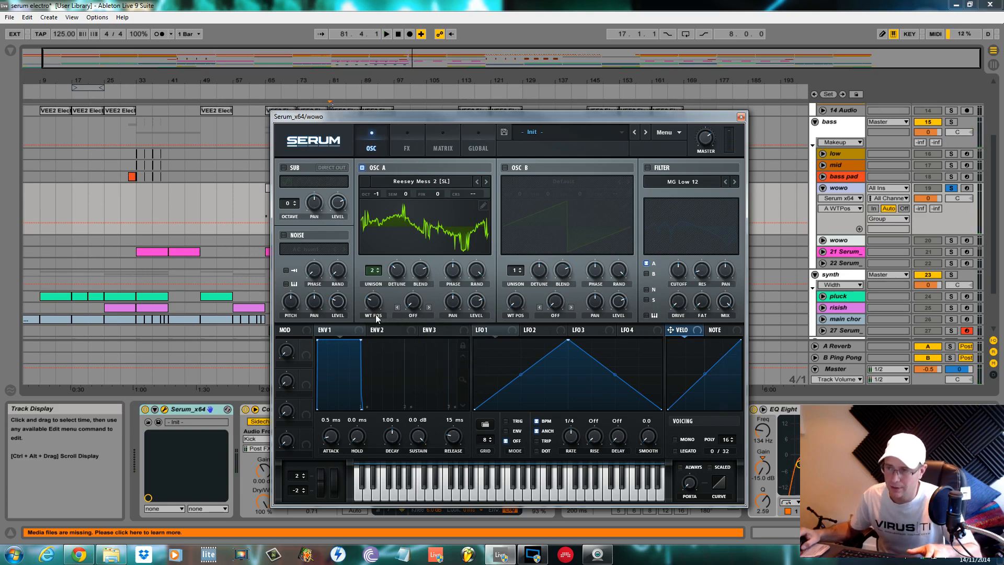
Step: Set oscillator A's warp mode to Asym +/-
click(413, 315)
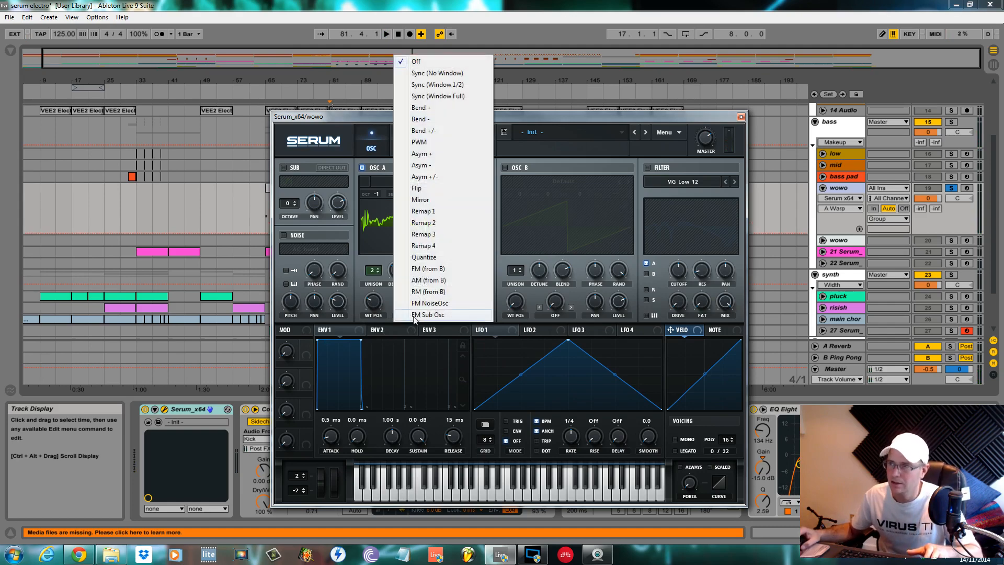
click(413, 315)
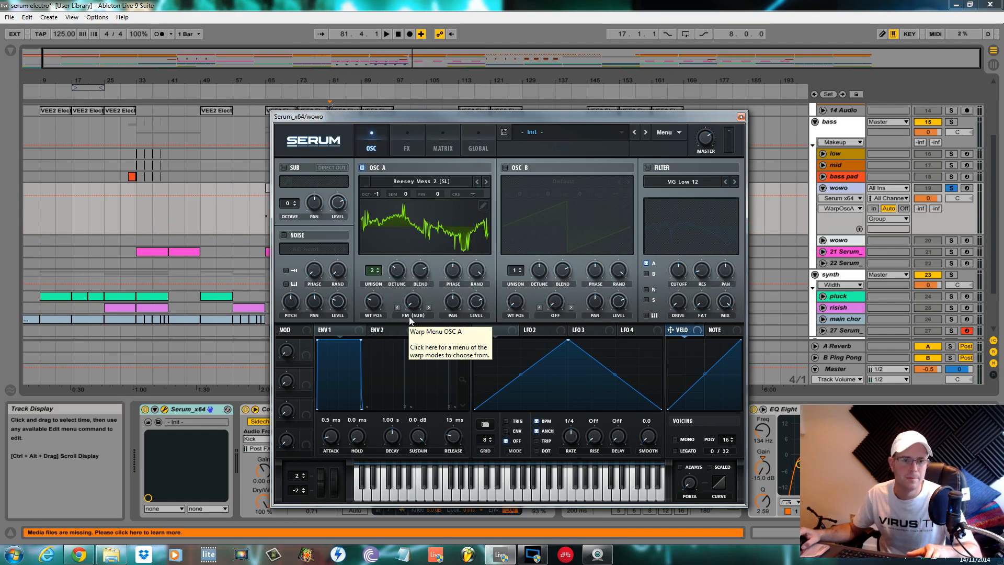
click(409, 317)
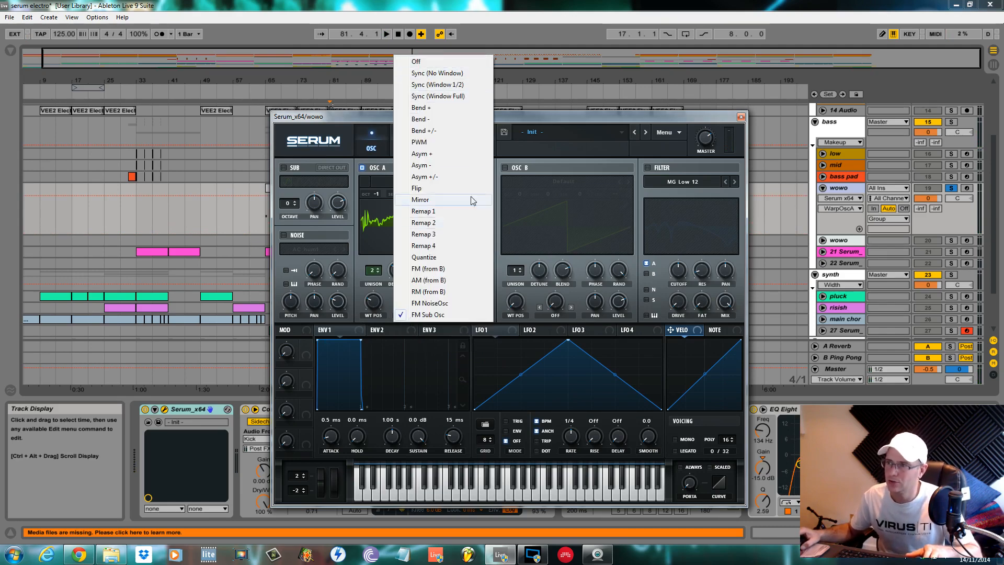
click(424, 177)
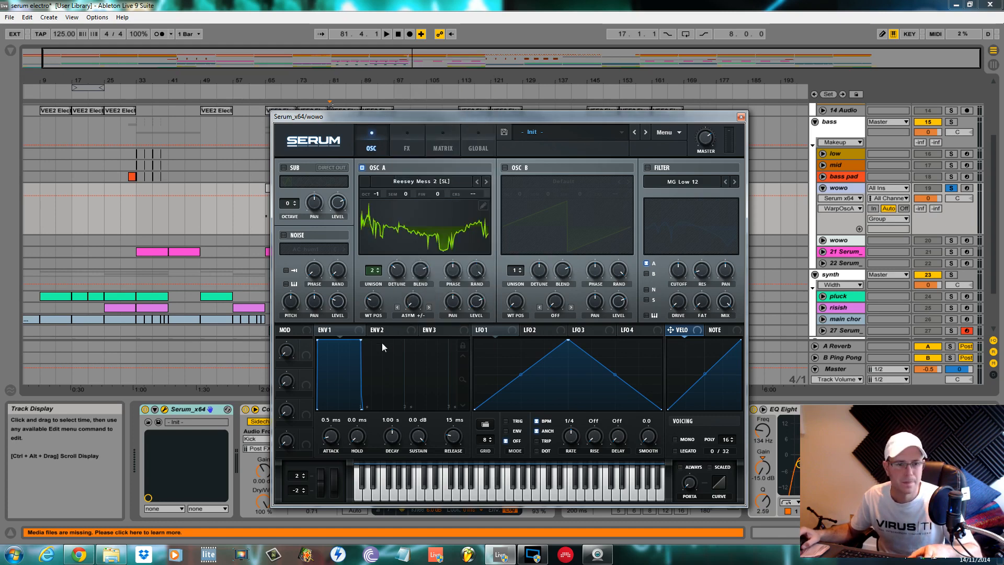
Step: Set oscillator A's warp amount to about -57% and fine-tune it against playback of the bass part
drag(413, 308, 408, 277)
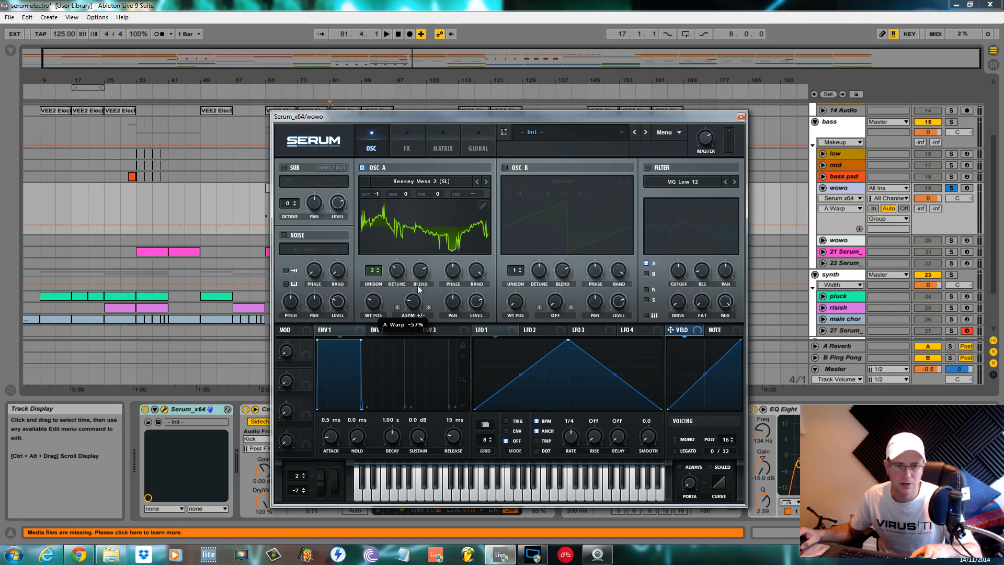
click(132, 318)
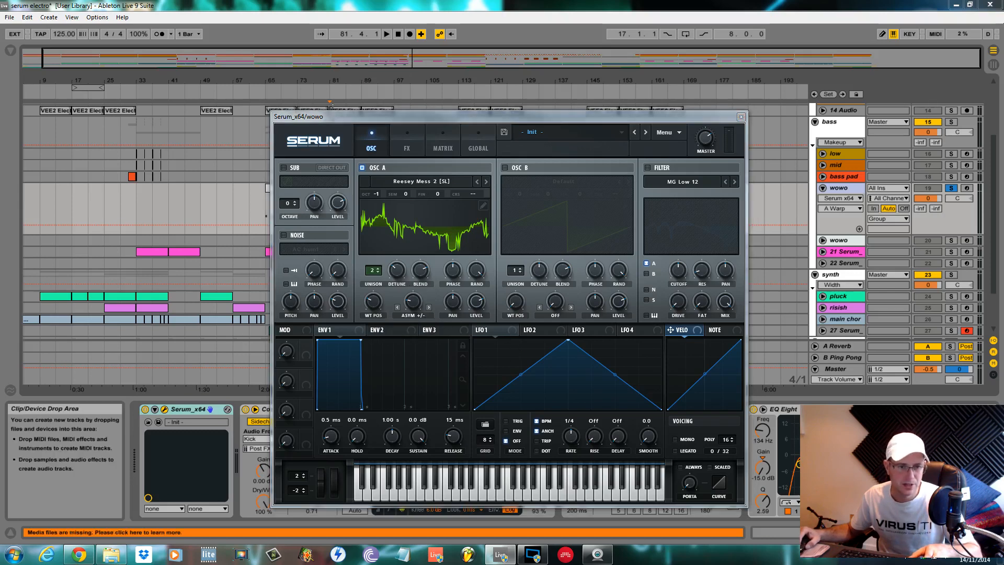
key(space)
mouse_move(412, 302)
mouse_down()
mouse_move(419, 307)
mouse_move(377, 303)
mouse_move(385, 286)
mouse_move(396, 314)
mouse_up()
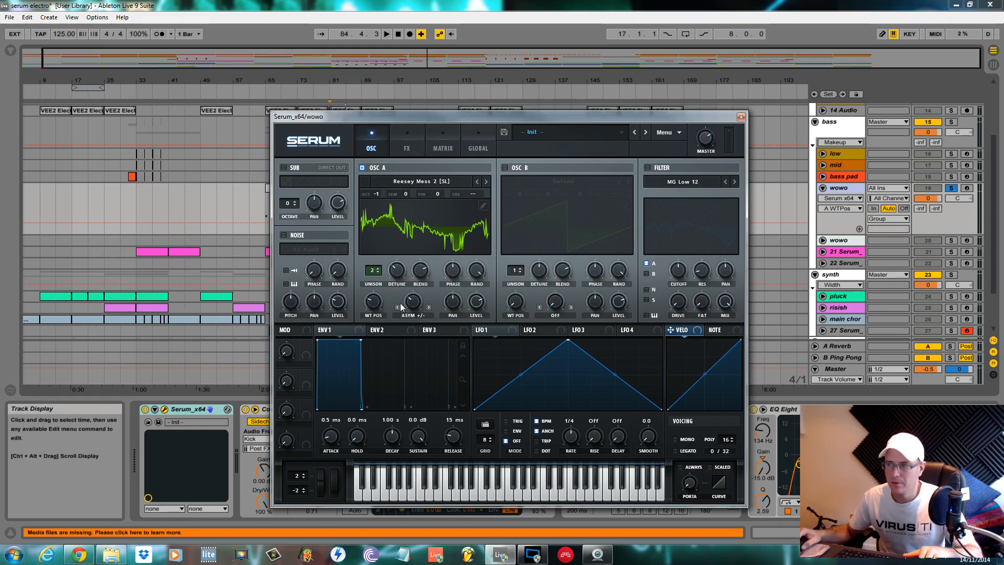
Step: Enable the sub oscillator at octave -1 with Direct Out switched on, and audition the result
click(284, 167)
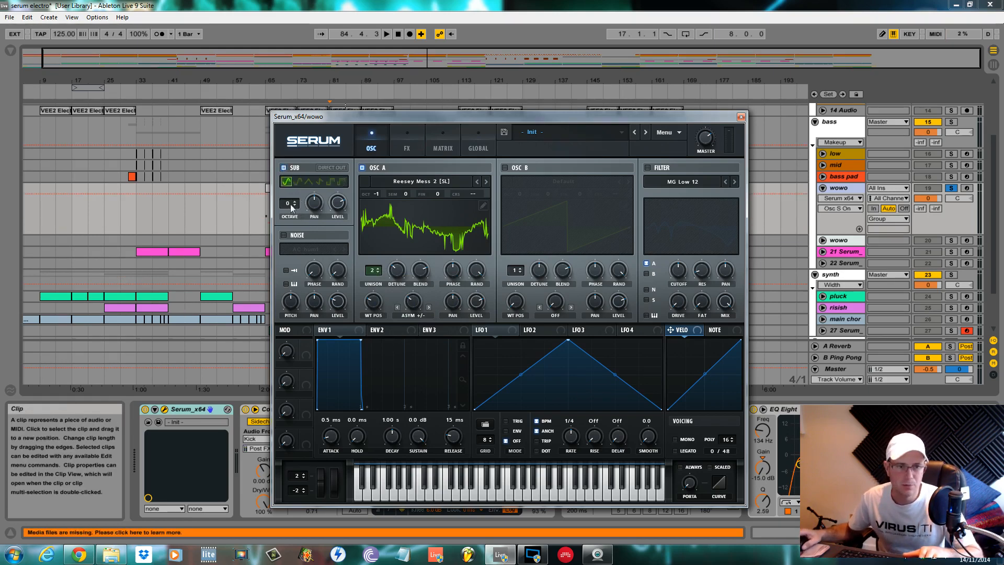
drag(289, 204, 289, 211)
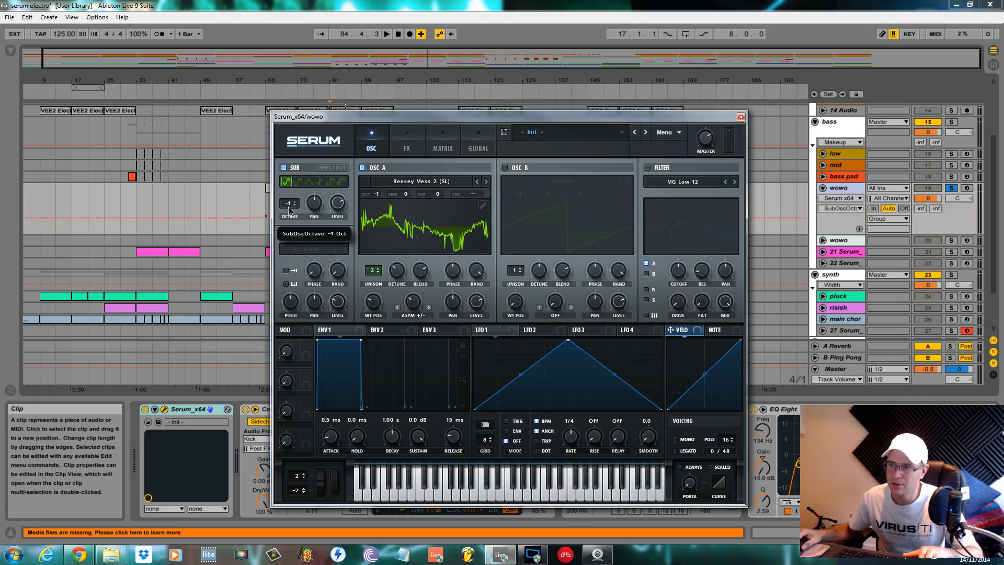
click(343, 167)
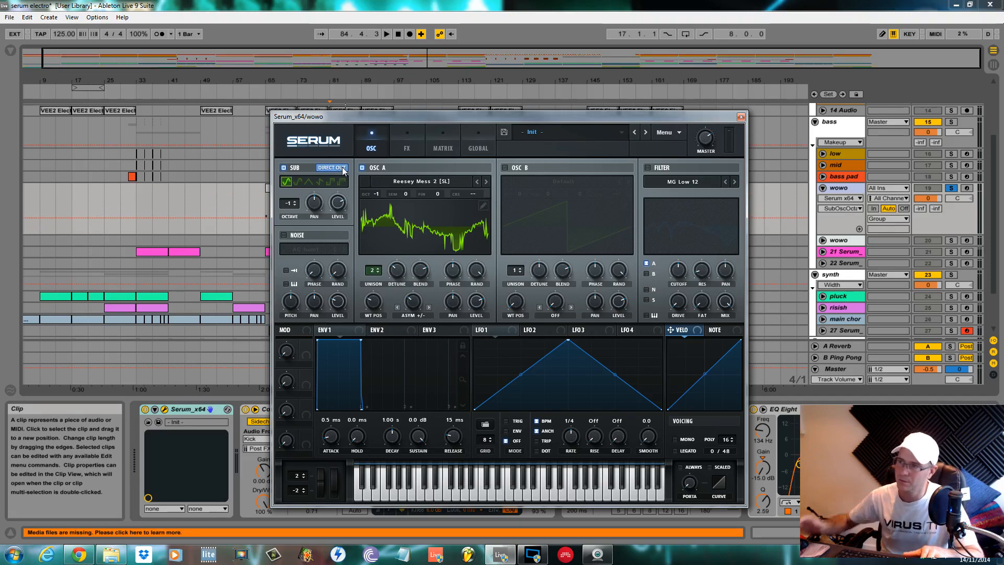
key(space)
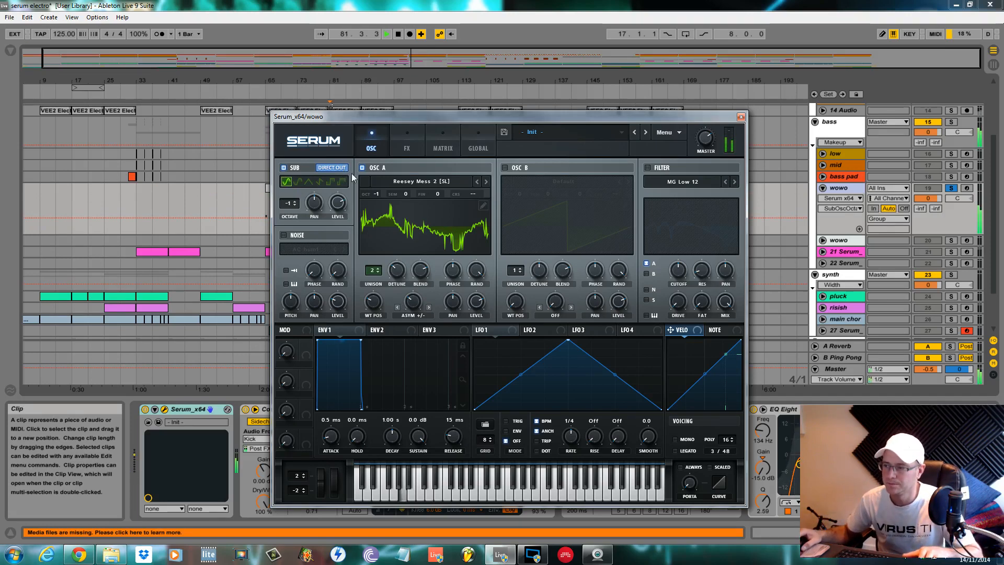
key(space)
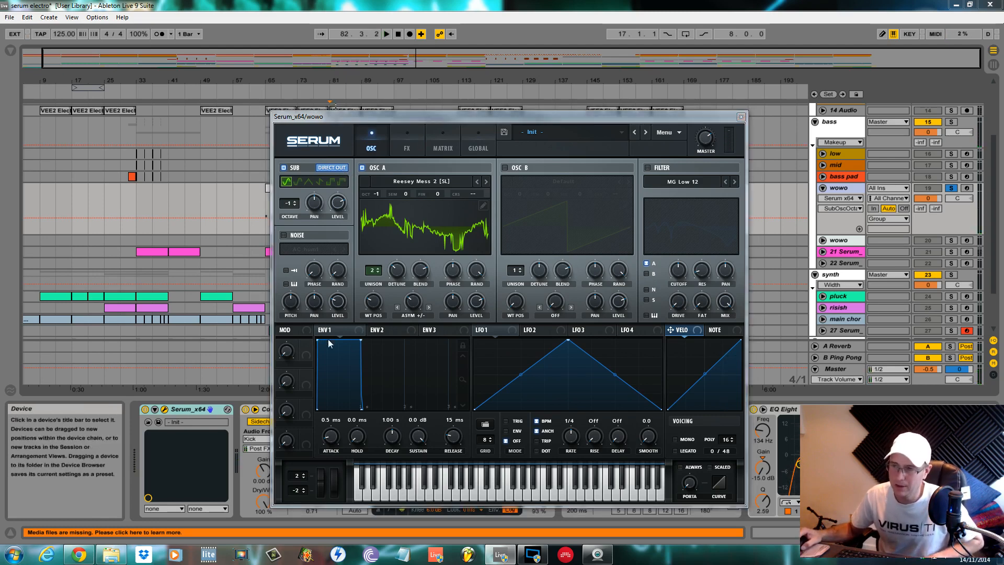
Step: Assign LFO 1 to oscillator A's wavetable position and warp amount
click(414, 146)
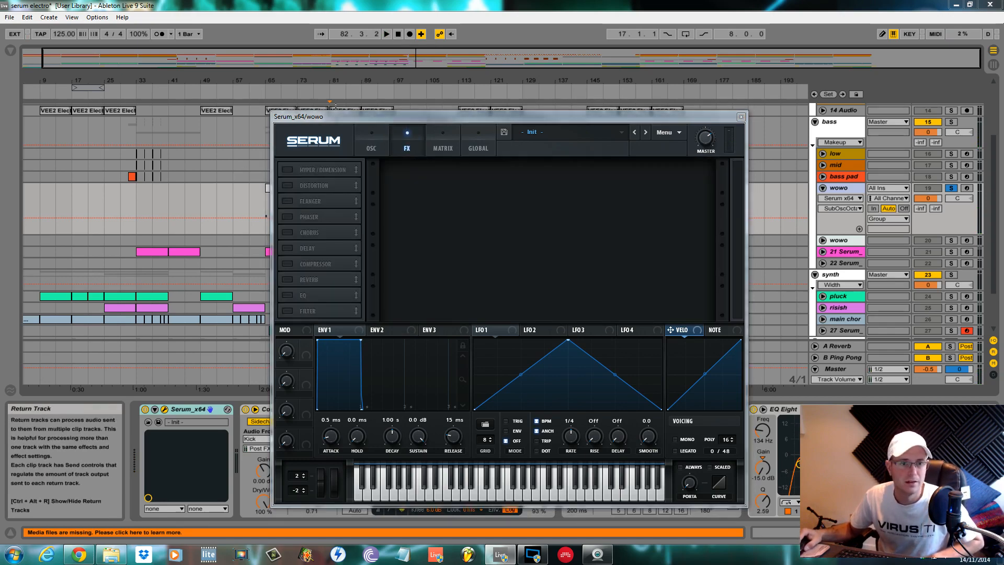
click(371, 148)
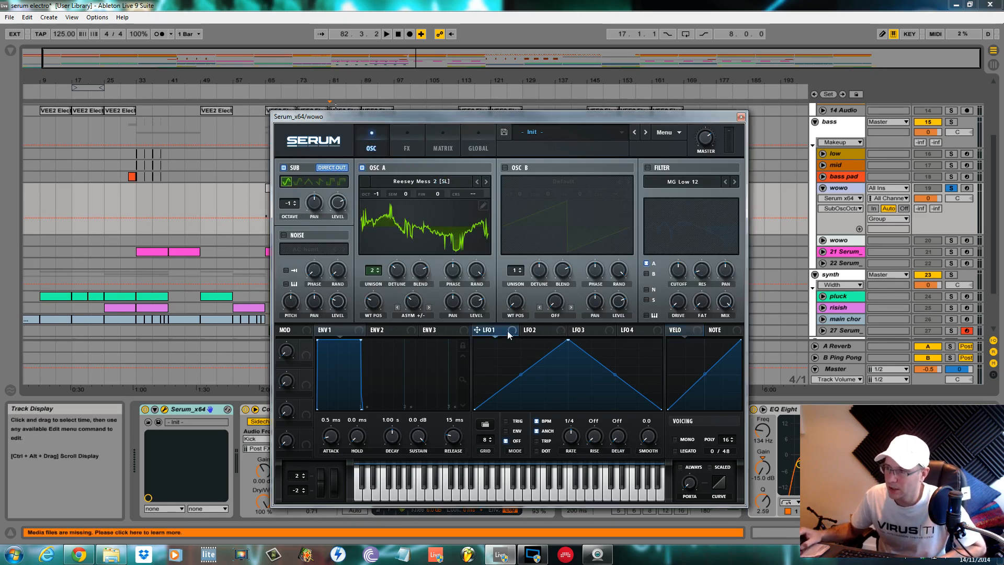
drag(477, 333, 373, 301)
drag(476, 333, 412, 301)
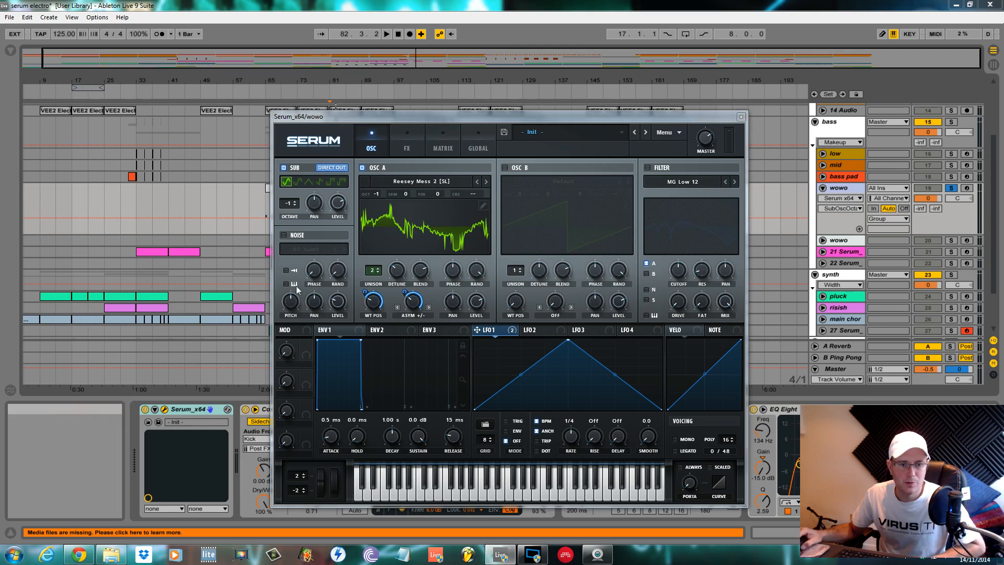
Step: Set LFO 1's depth on oscillator A's wavetable position to about 46 and the warp amount to about -44%, auditioning the movement
click(364, 292)
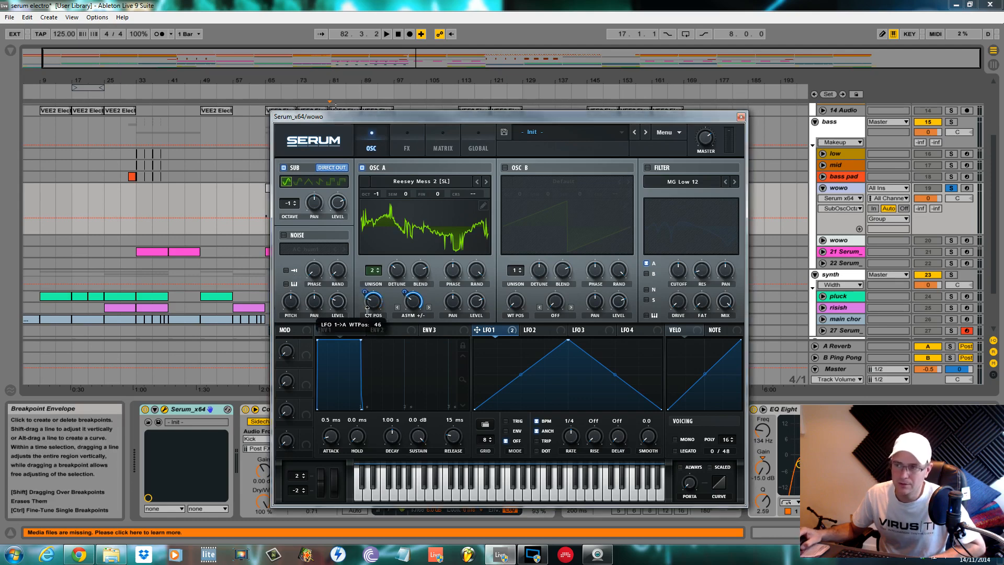
drag(367, 310, 414, 315)
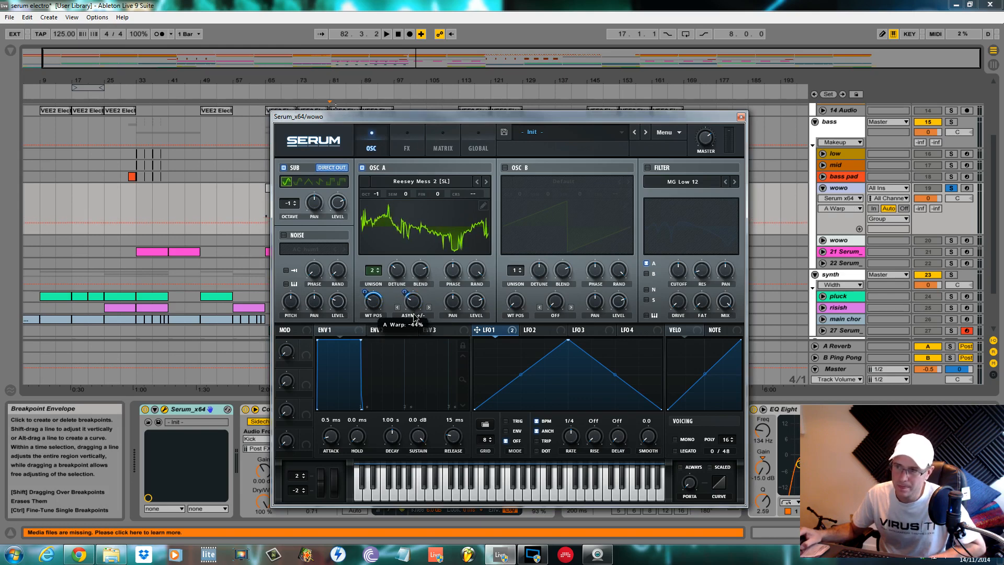
right_click(413, 296)
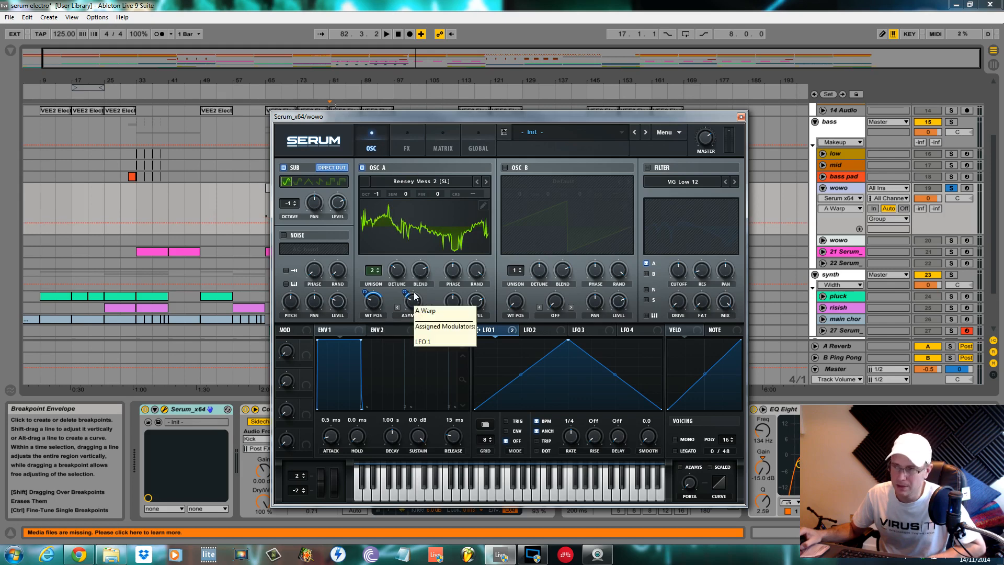
click(479, 348)
key(space)
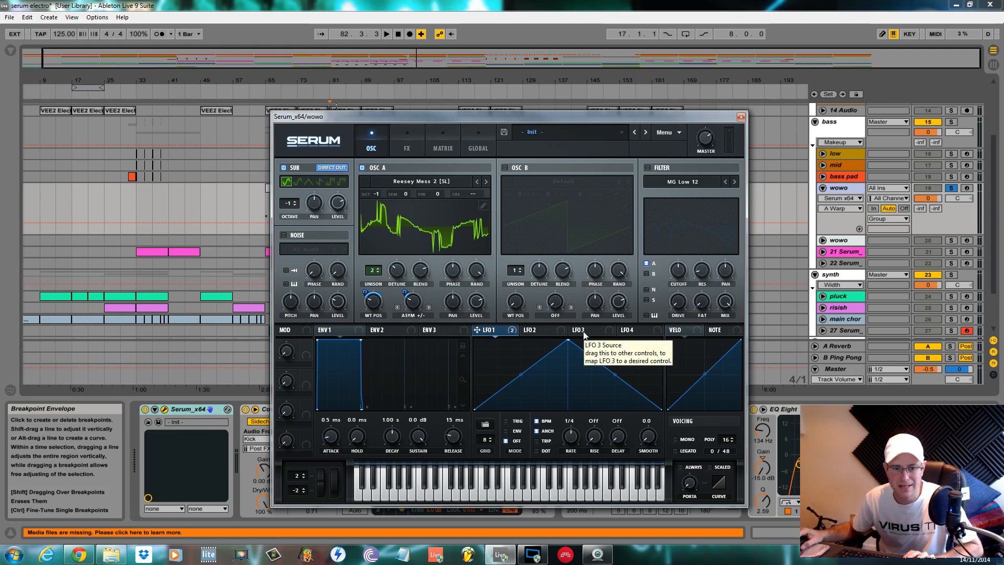
key(space)
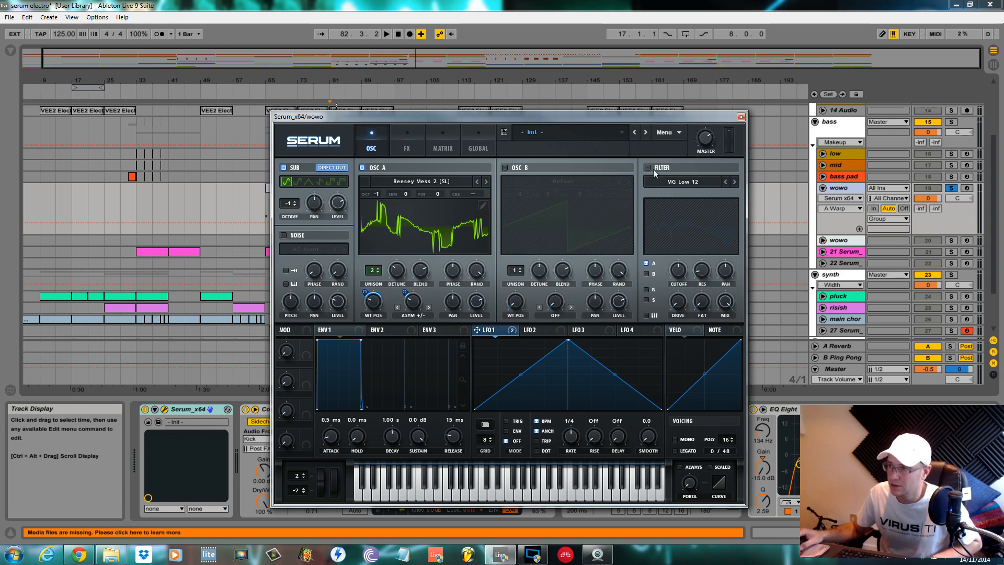
Step: Choose the Phs 48H6- type from the flanger filters and enable the filter
click(683, 182)
mouse_move(684, 218)
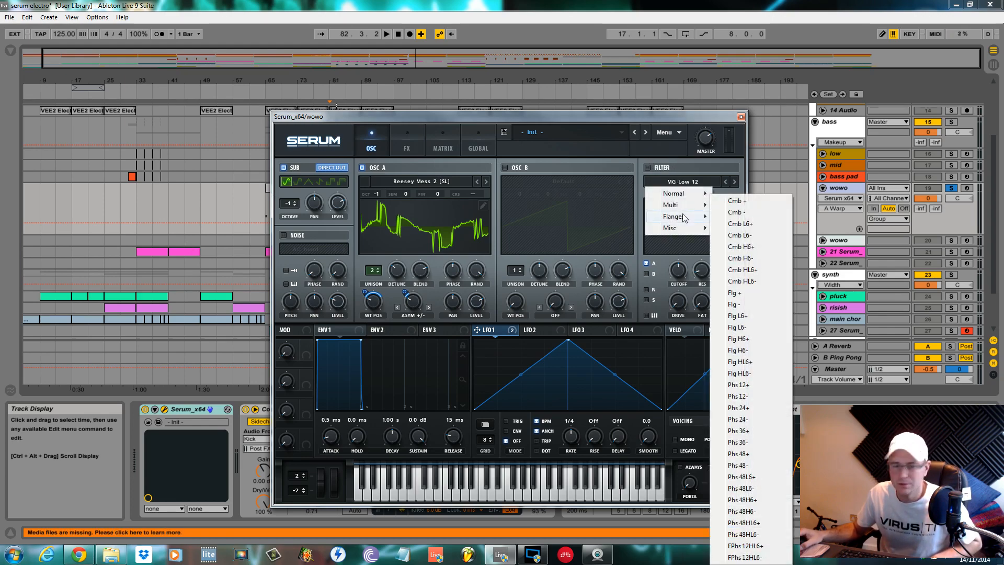
click(751, 512)
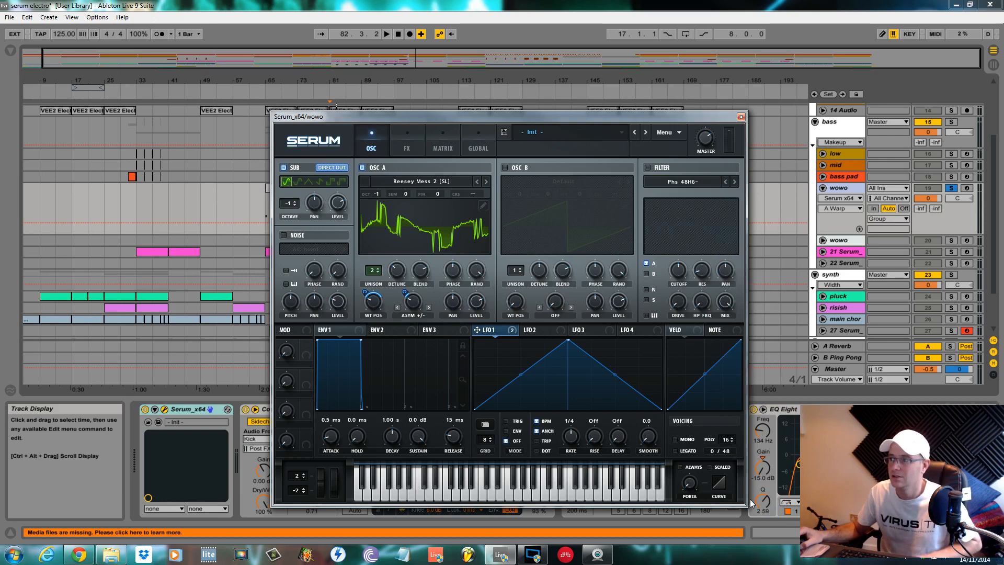
click(648, 168)
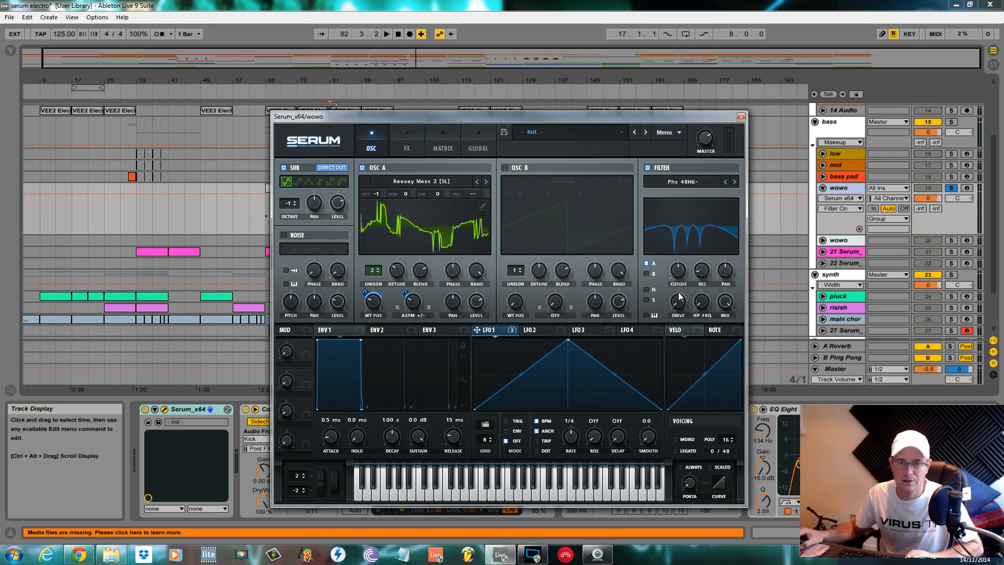
Step: Lower the filter cutoff to about 118 Hz and audition the bass
drag(684, 273, 677, 308)
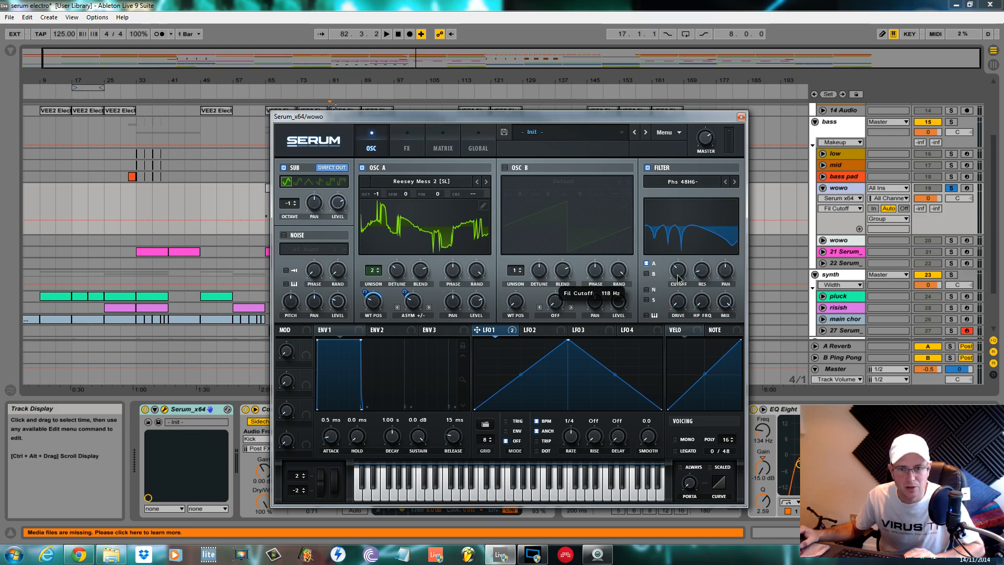
key(space)
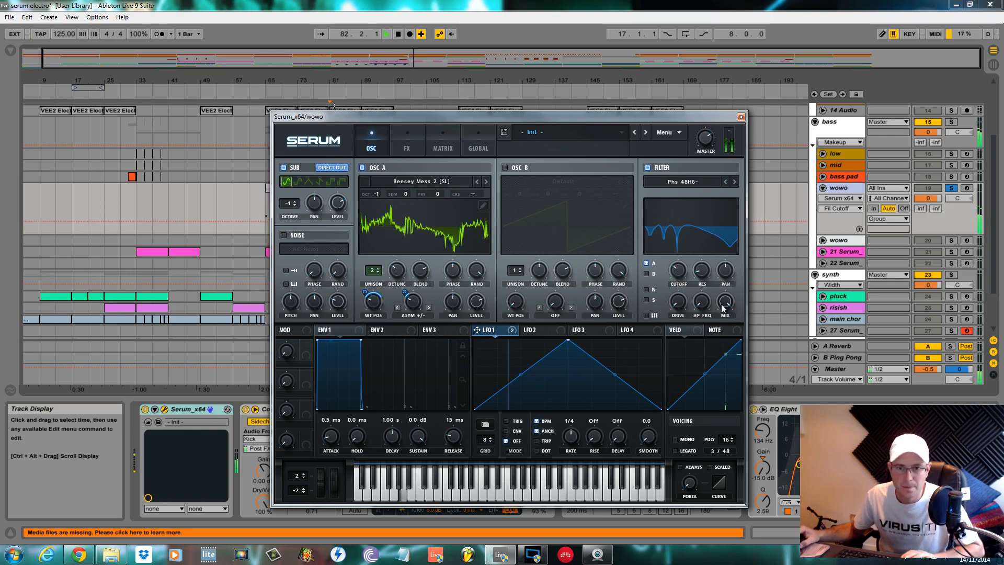
key(space)
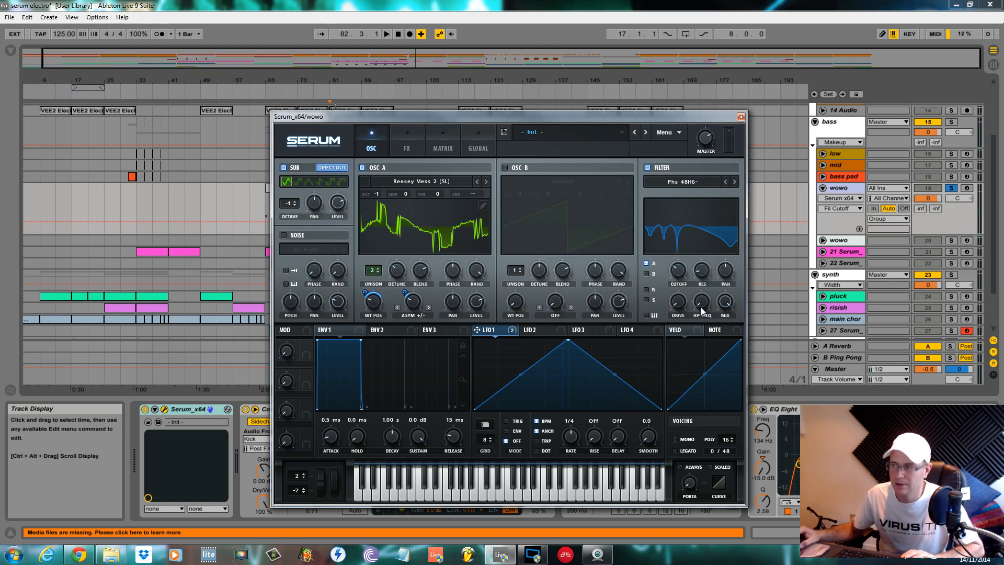
Step: Set the filter's HP frequency amount to about 43% and adjust its drive while auditioning
click(704, 301)
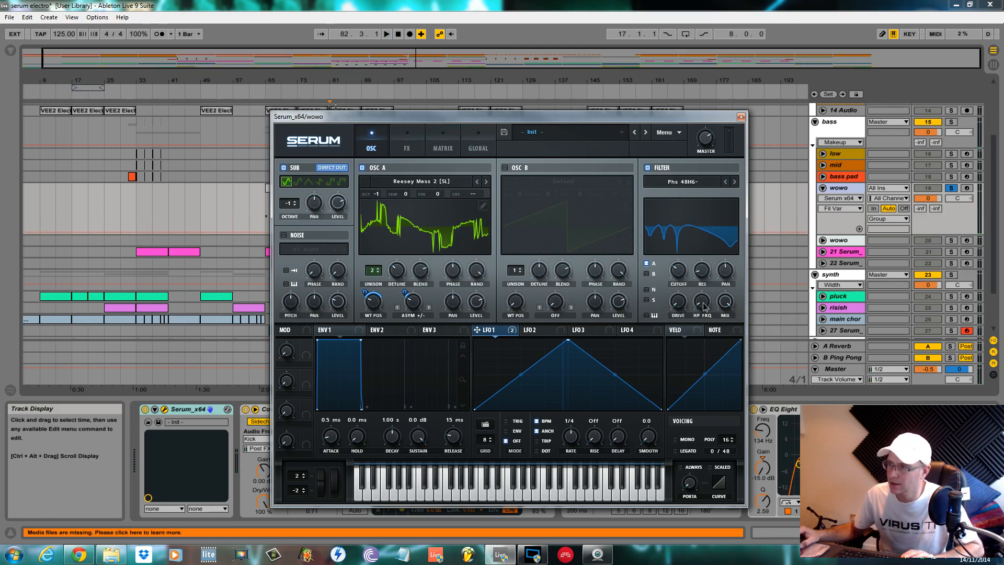
drag(704, 306, 704, 259)
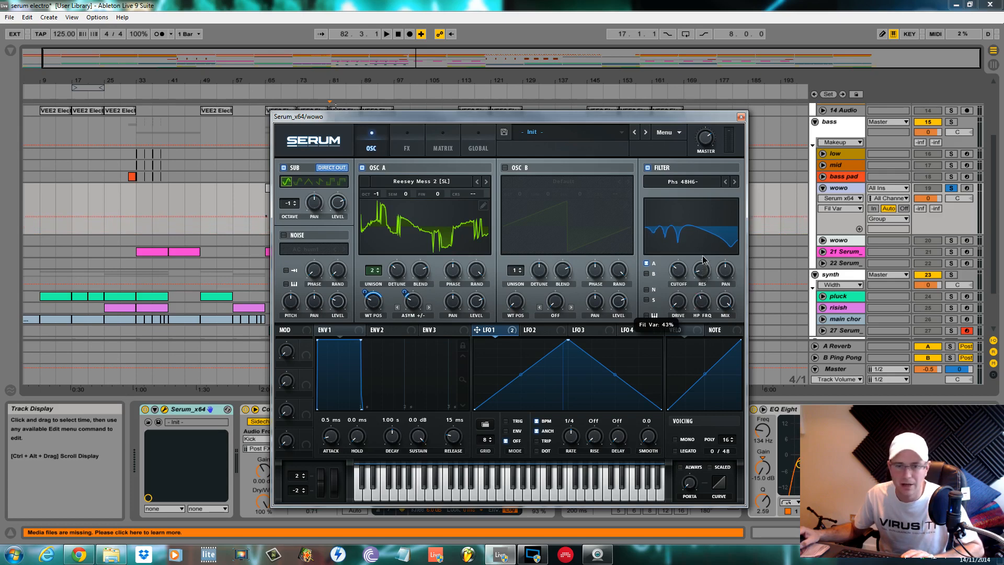
key(space)
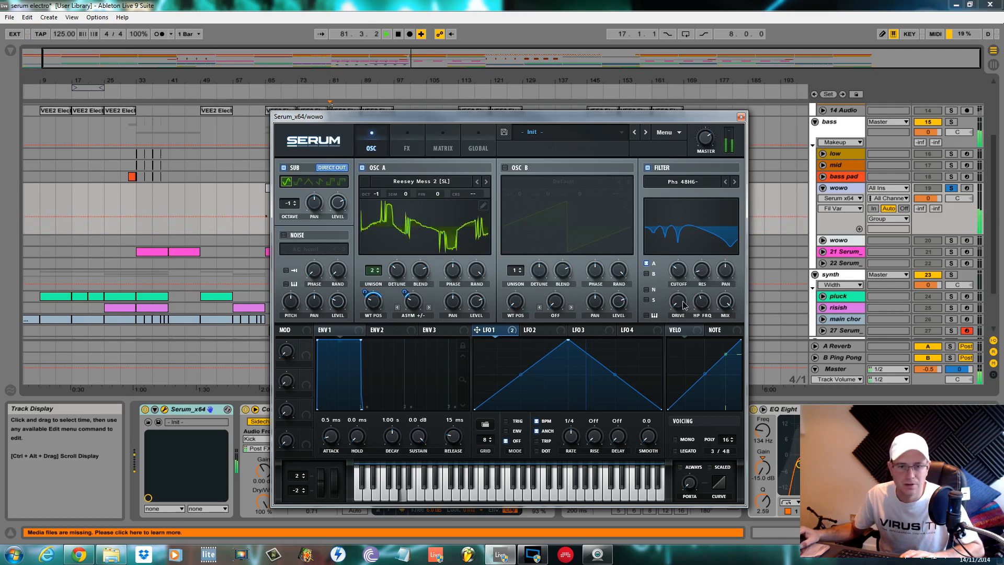
drag(678, 301, 688, 289)
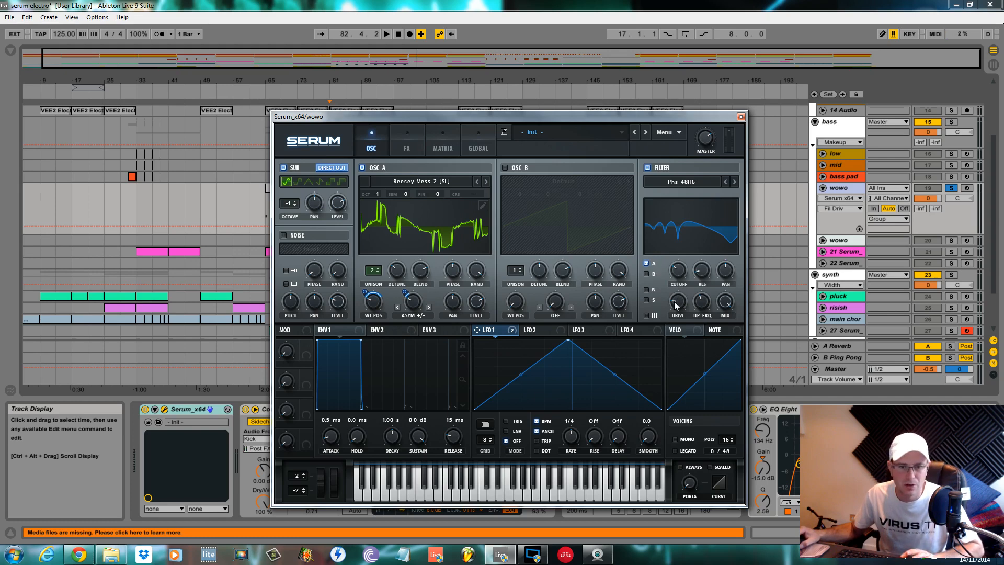
Step: Route oscillator B into the filter and modulate the cutoff with LFO 1 at a depth of about 19, fine-tuning the cutoff during playback
click(646, 273)
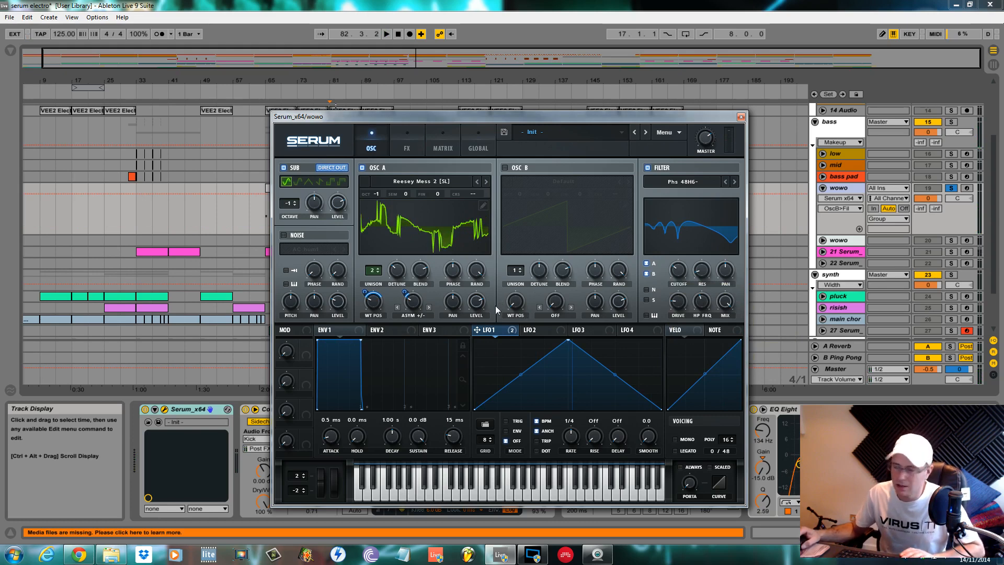
drag(478, 330, 677, 302)
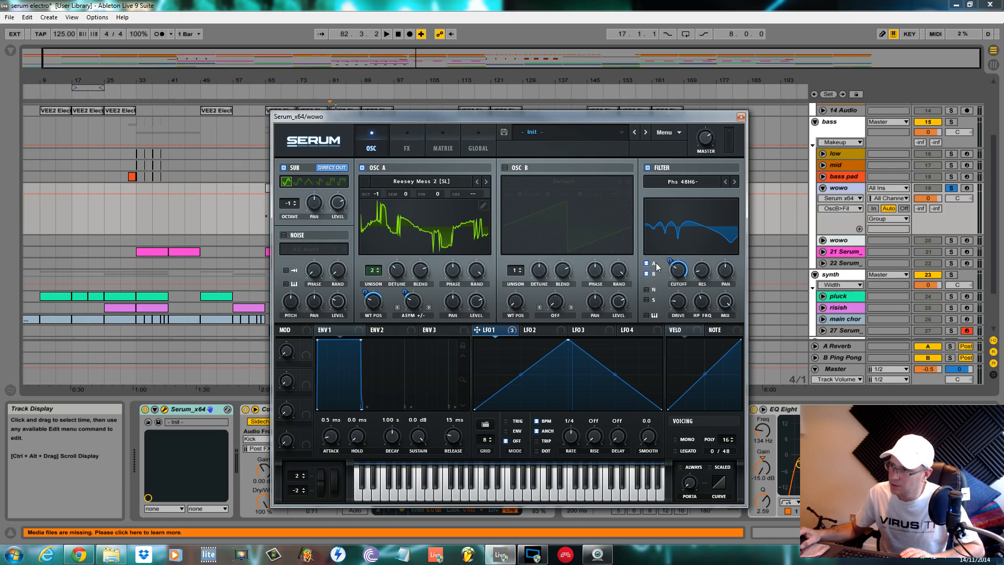
drag(669, 264, 668, 288)
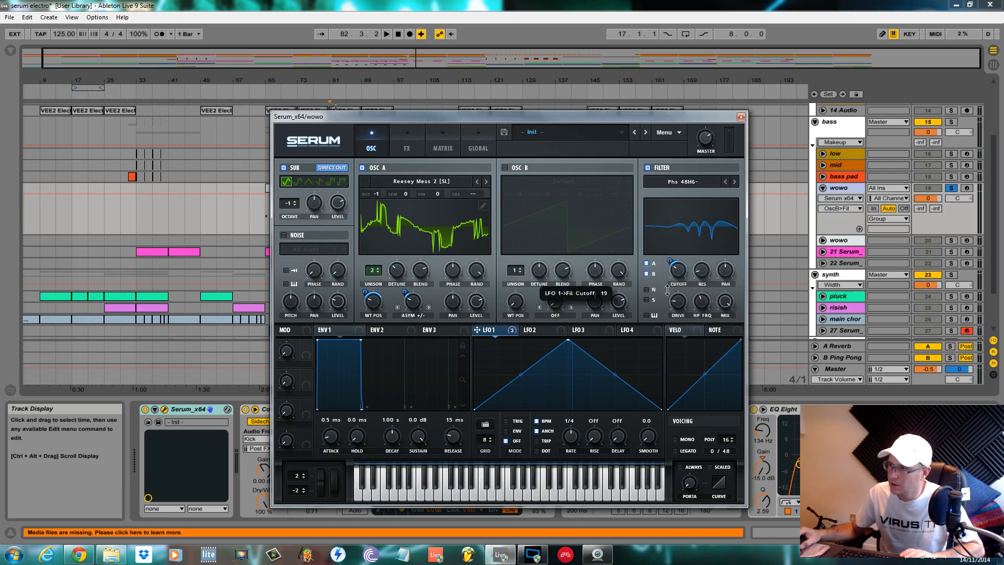
key(space)
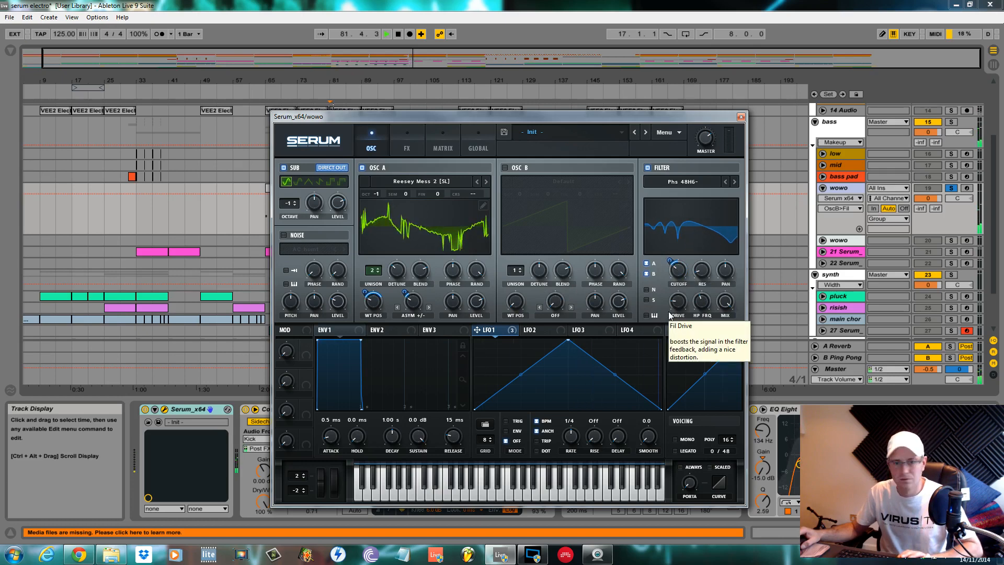
drag(674, 275, 674, 280)
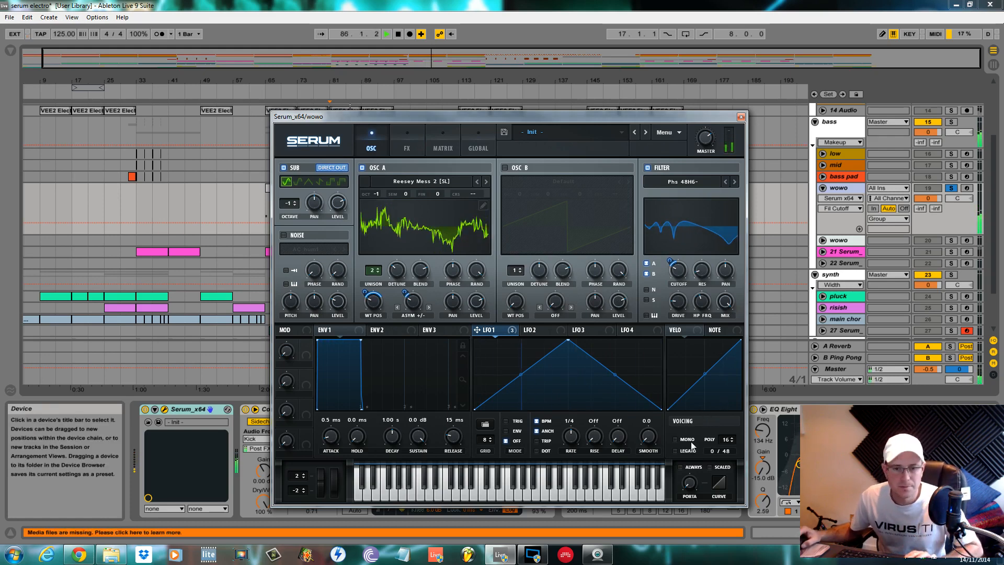
Step: Switch the patch's voicing to mono and audition it
key(space)
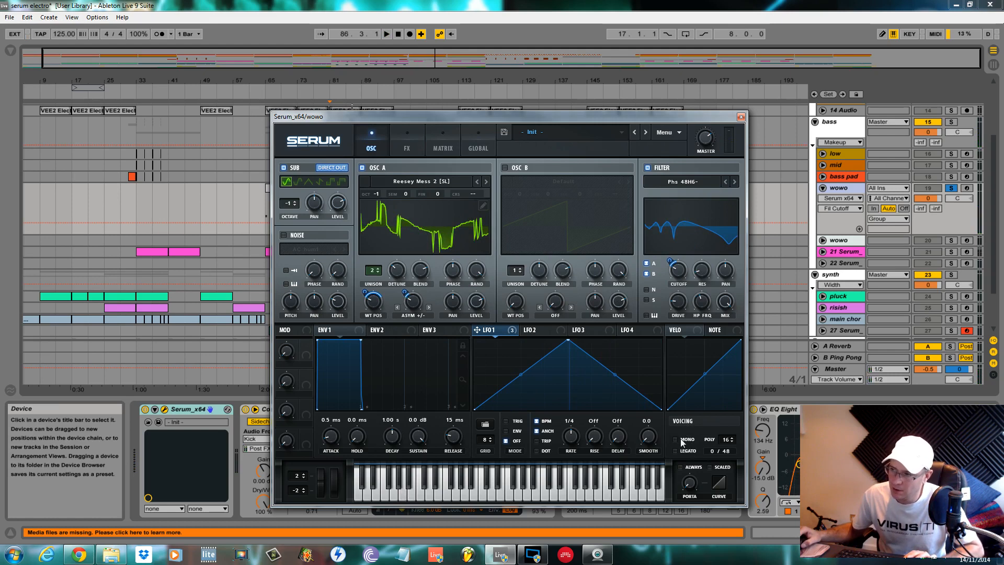
key(space)
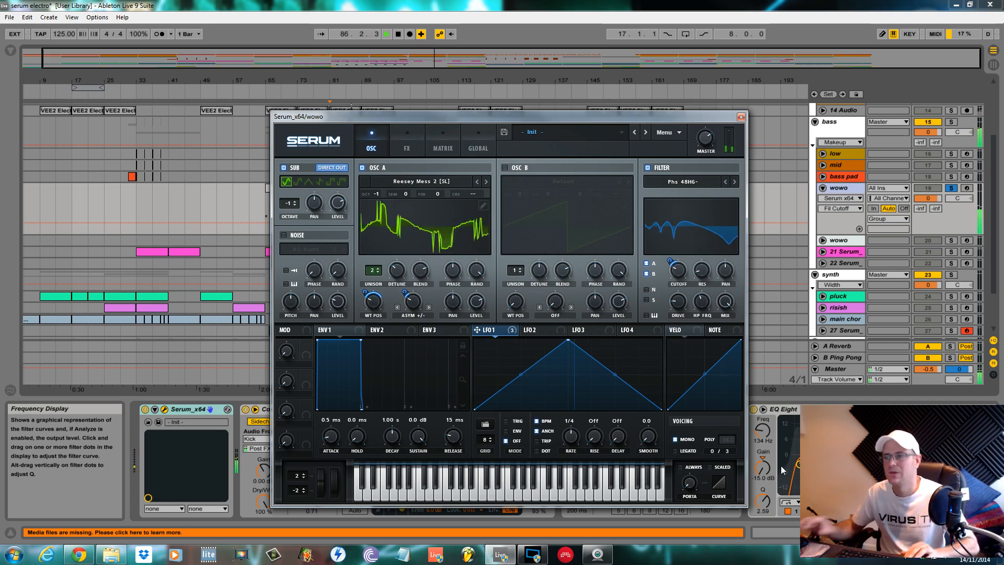
key(space)
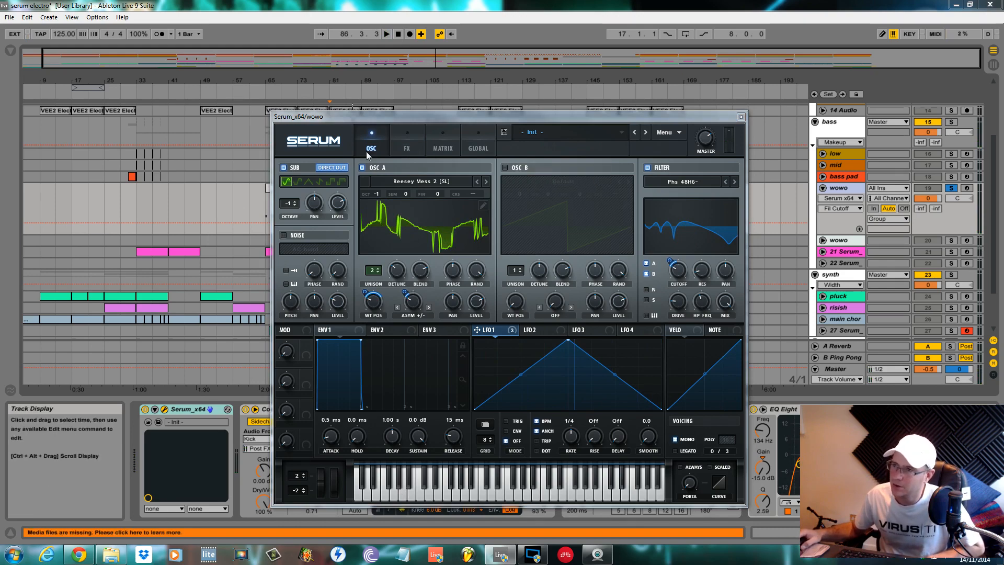
Step: Enable the distortion effect with the Diode 1 type, set its mix to about 21%, and audition it
click(407, 149)
click(288, 185)
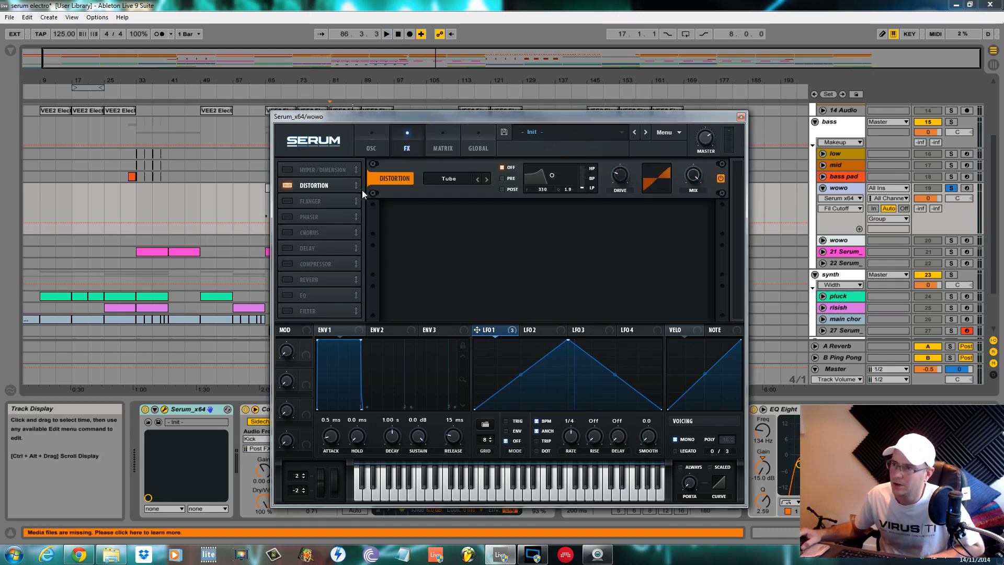
click(486, 180)
click(487, 179)
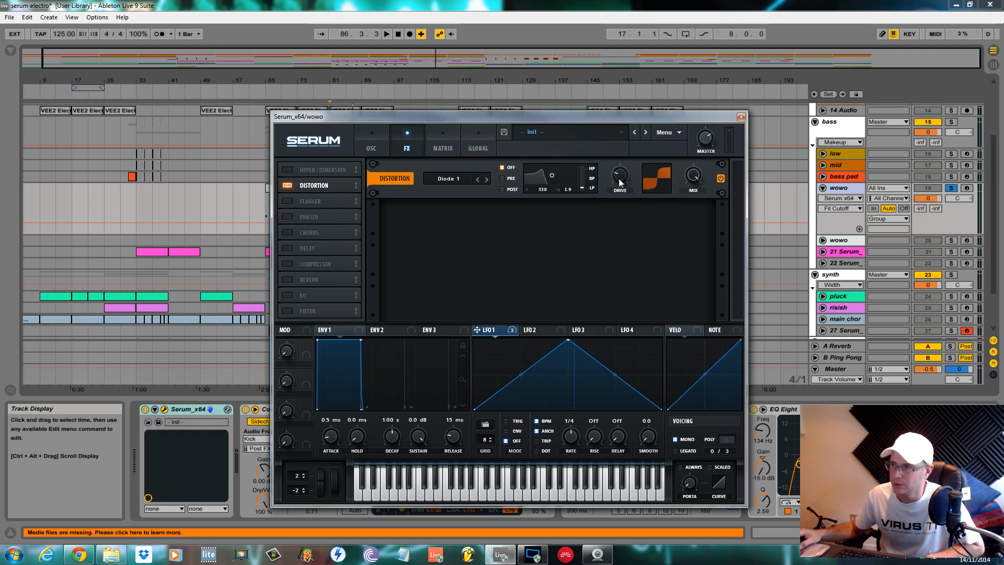
drag(695, 180, 699, 277)
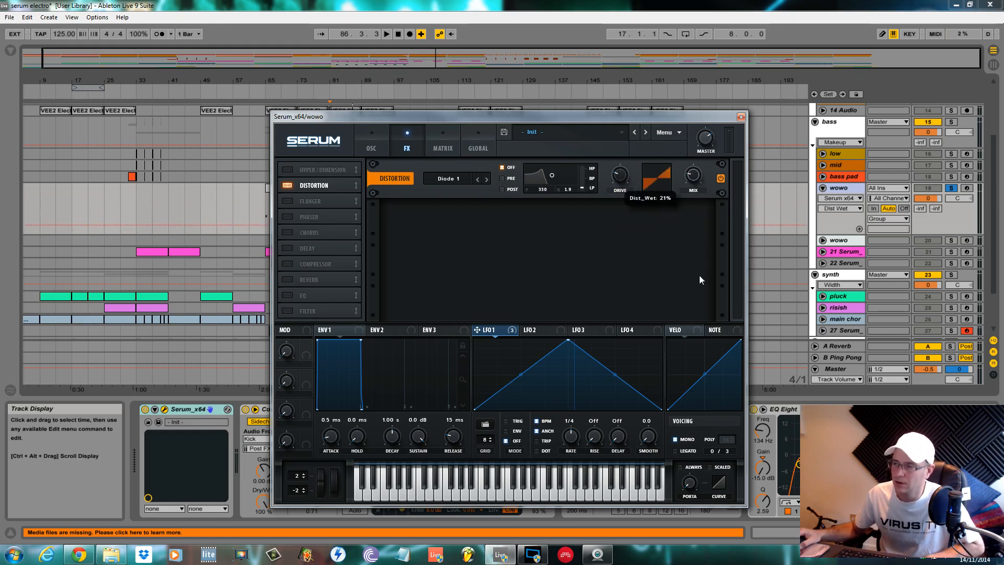
key(space)
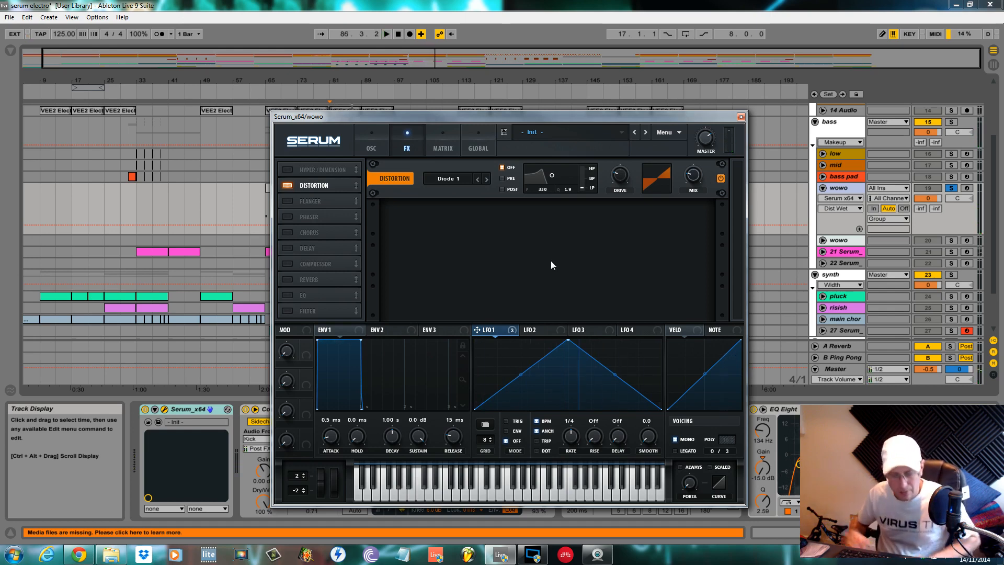
Step: Return to the oscillator page and fine-tune the filter drive while auditioning the bass
click(360, 147)
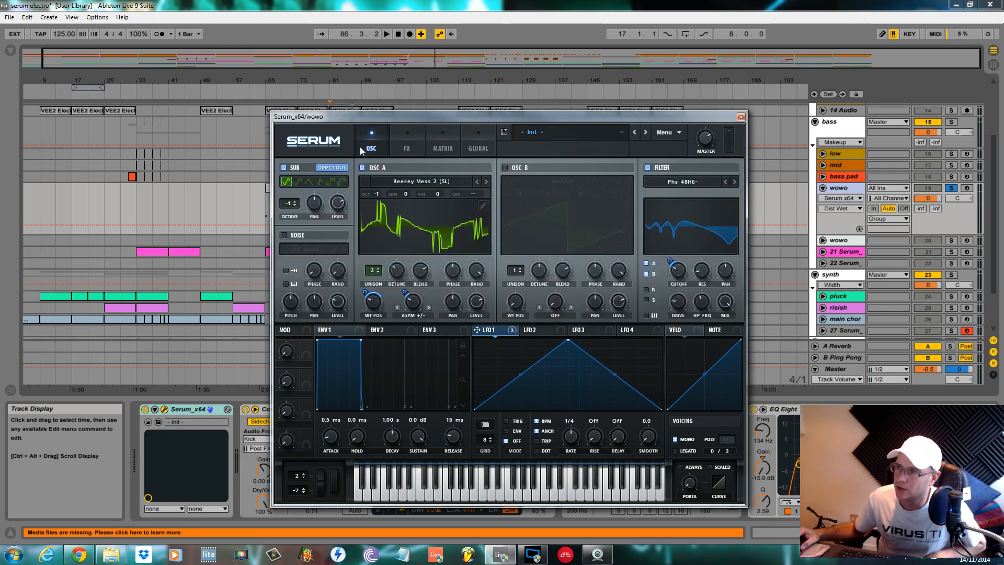
key(space)
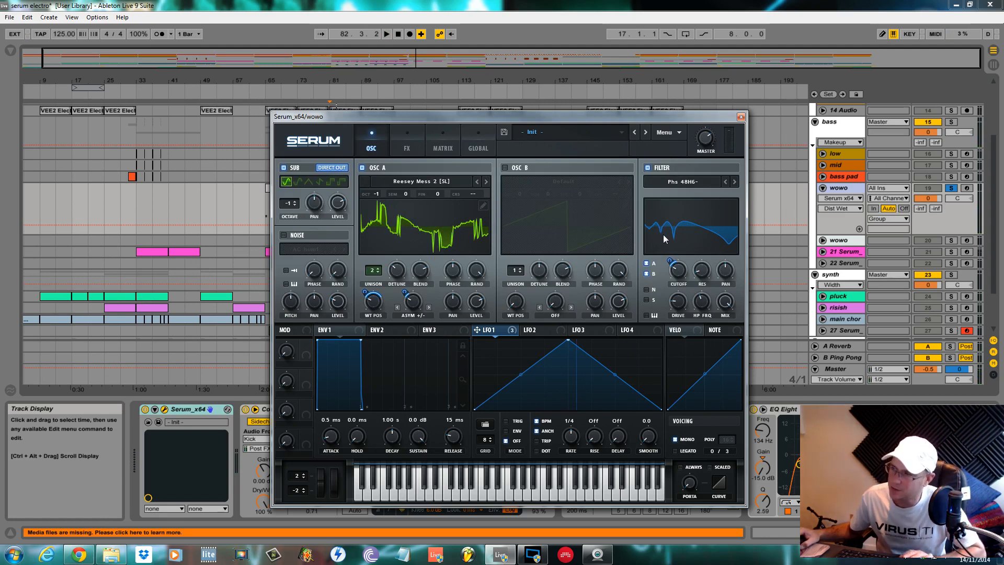
click(673, 306)
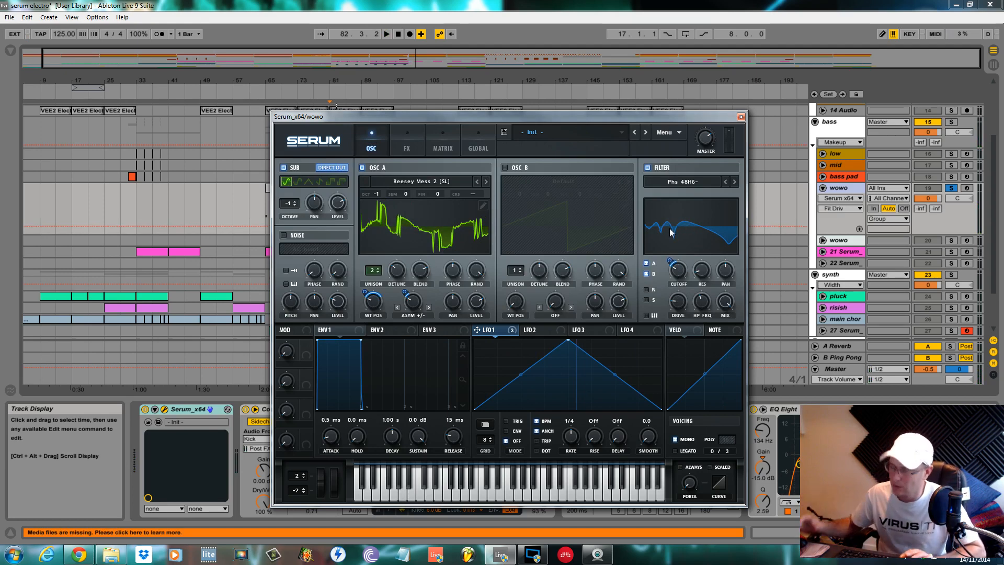
mouse_move(682, 306)
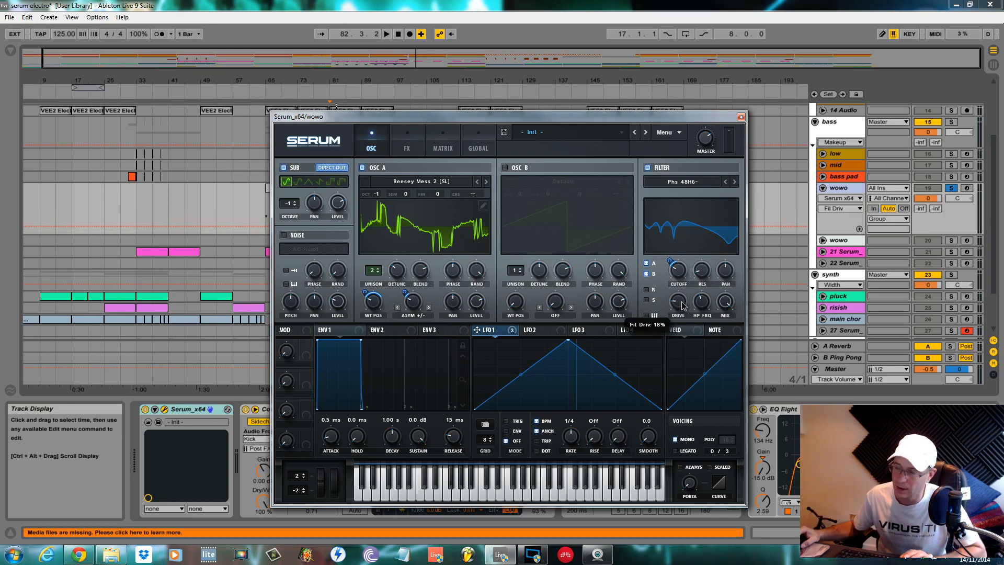
key(space)
drag(682, 306, 676, 284)
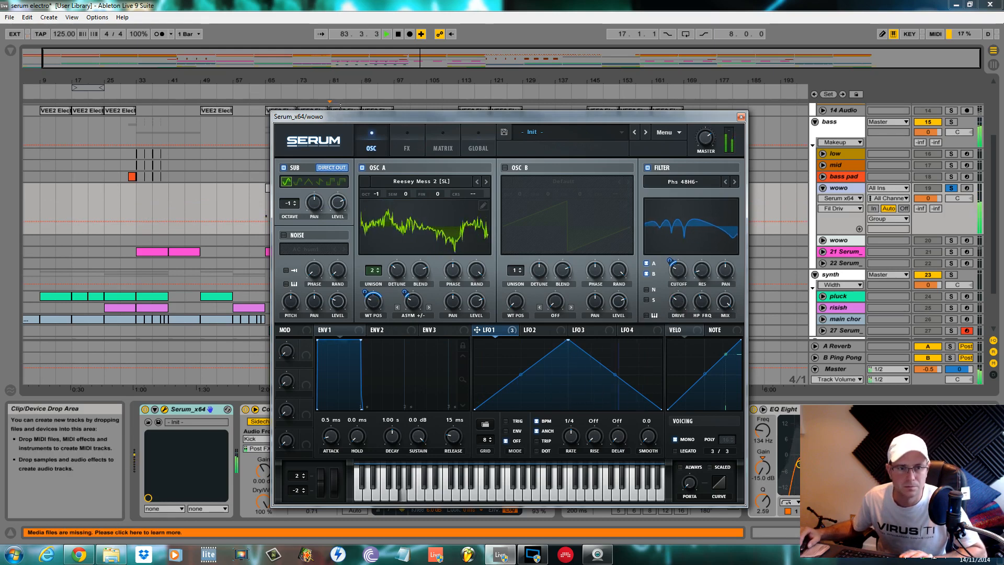
key(space)
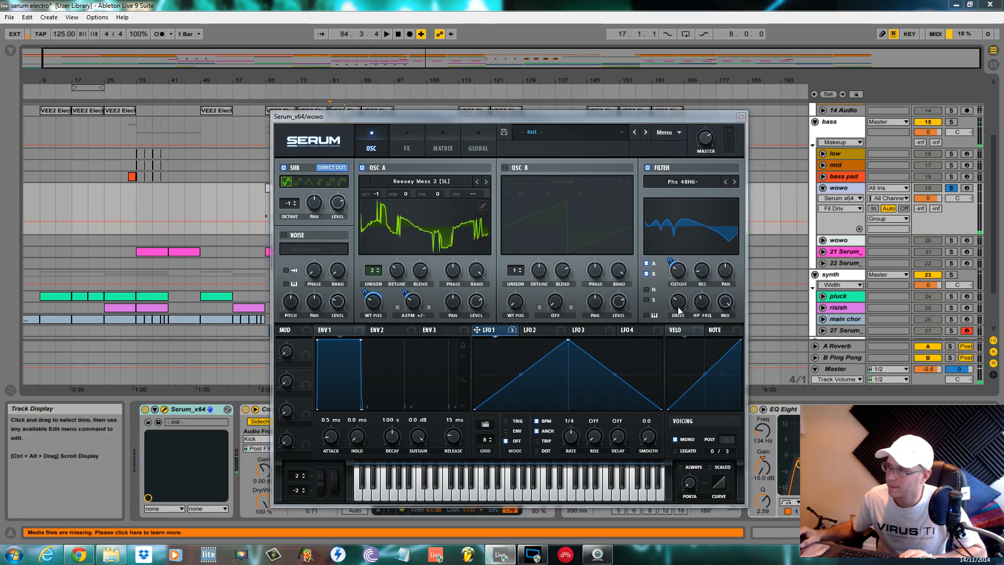
scroll(682, 311, down, 3)
key(space)
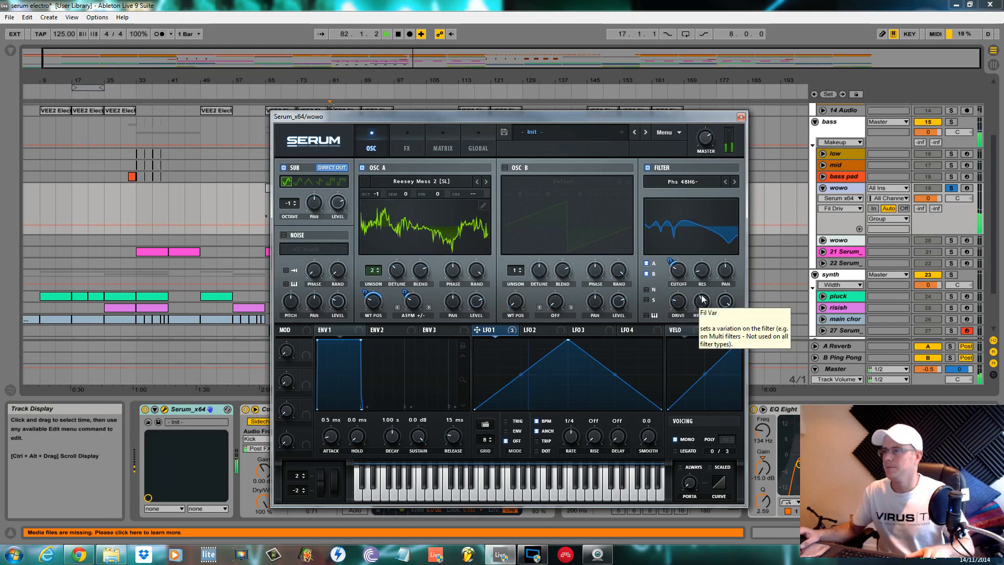
Step: Take the wowo track off solo and audition the bass in the full mix, including the section starting at bar 129
click(407, 146)
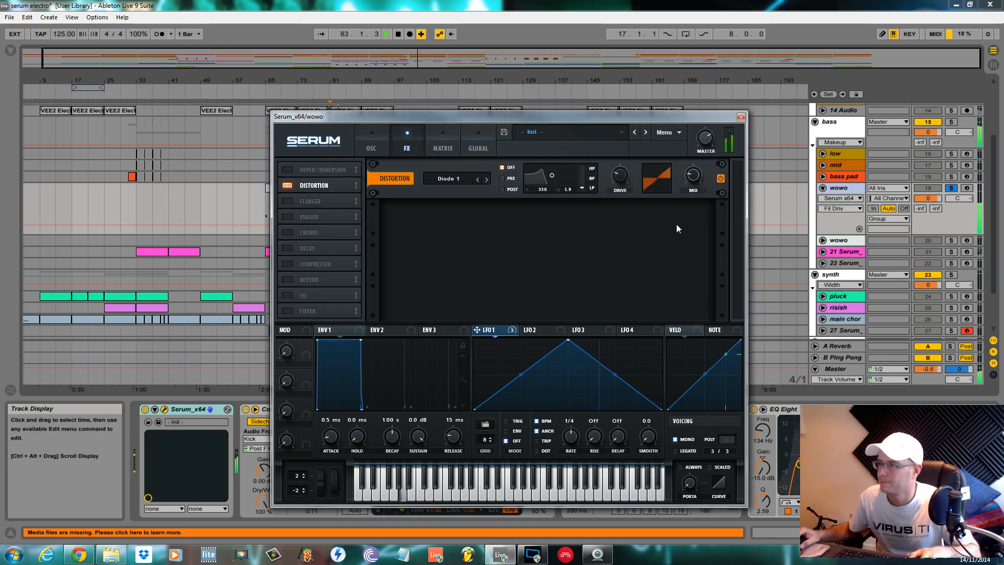
drag(646, 119, 148, 128)
key(space)
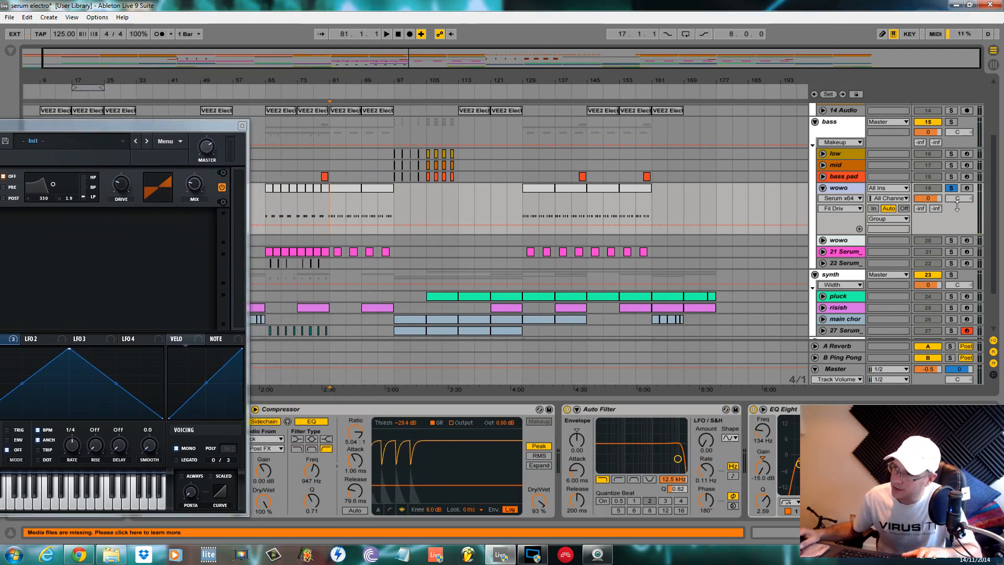
click(951, 188)
key(space)
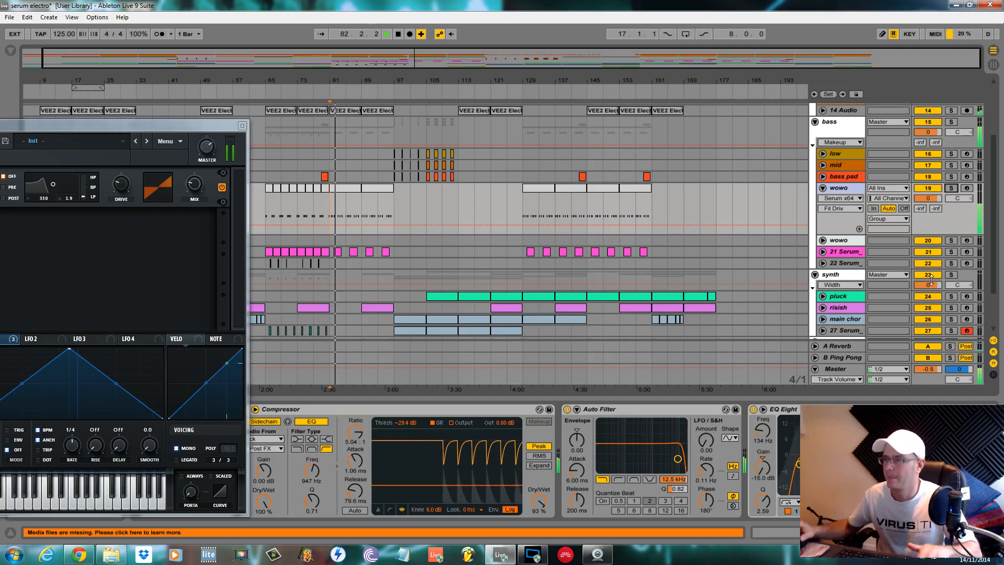
click(526, 202)
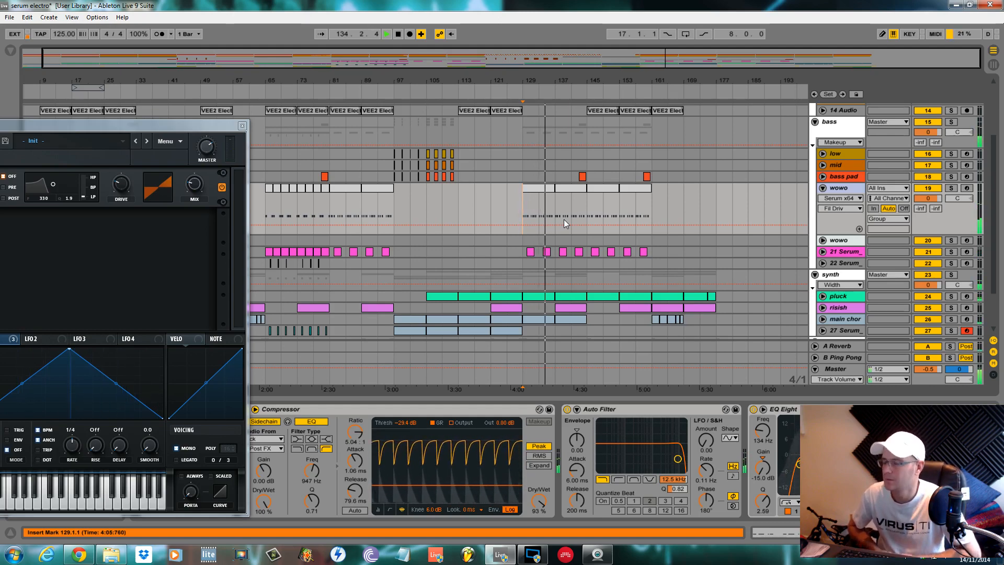
key(space)
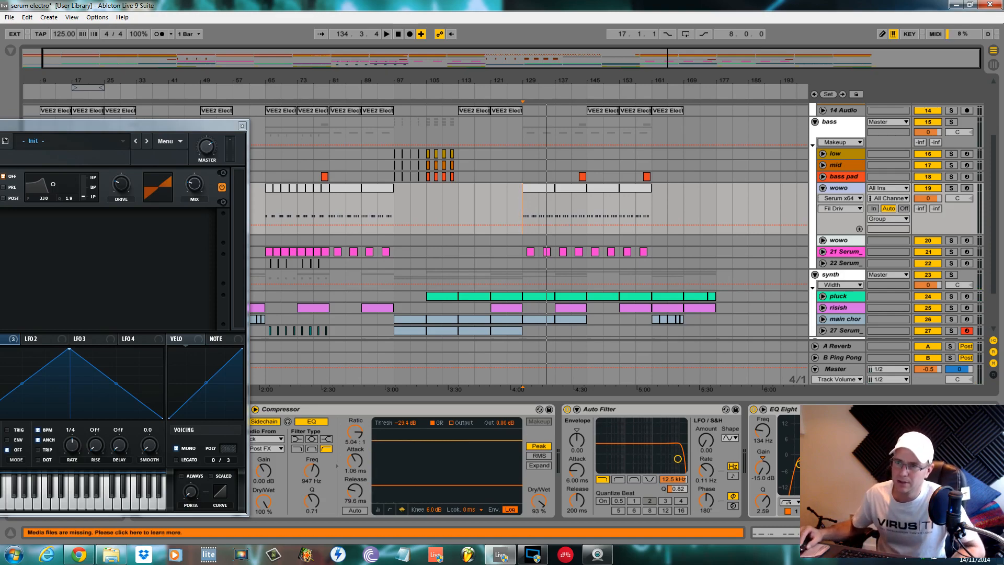
Step: Show the patch's oscillator page again, select the wowo track, and move the synth window to uncover the arrangement clips
drag(162, 127, 646, 109)
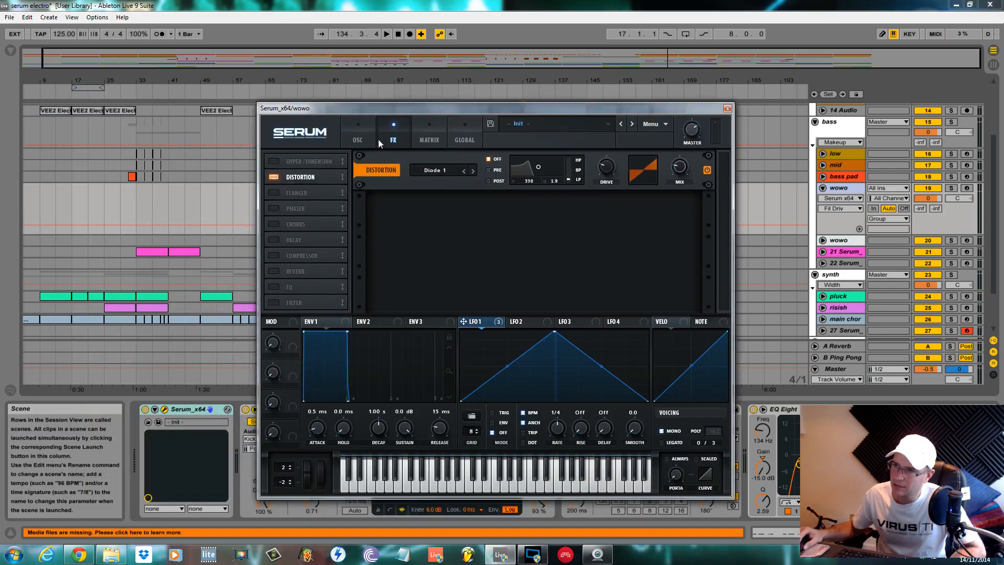
click(361, 137)
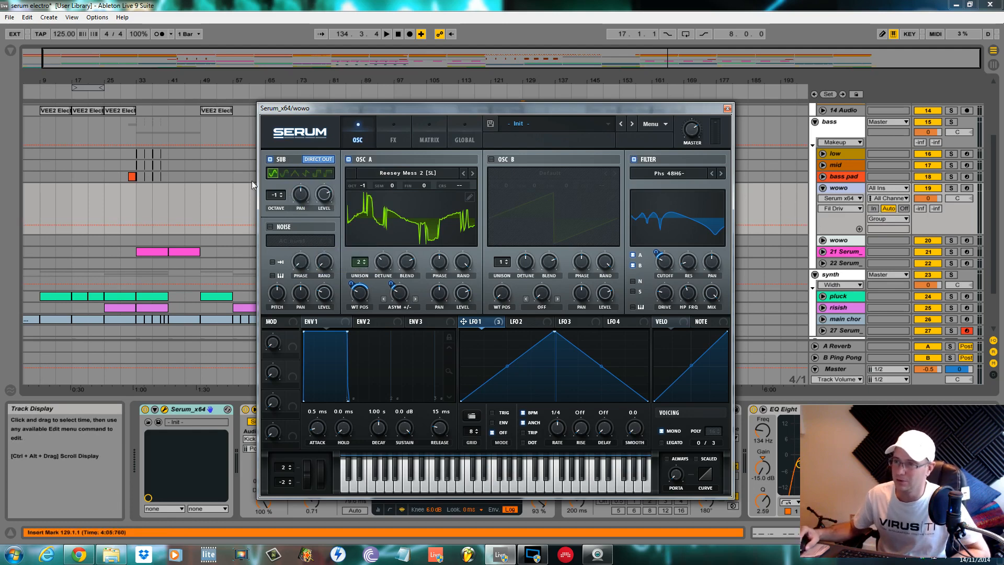
click(846, 185)
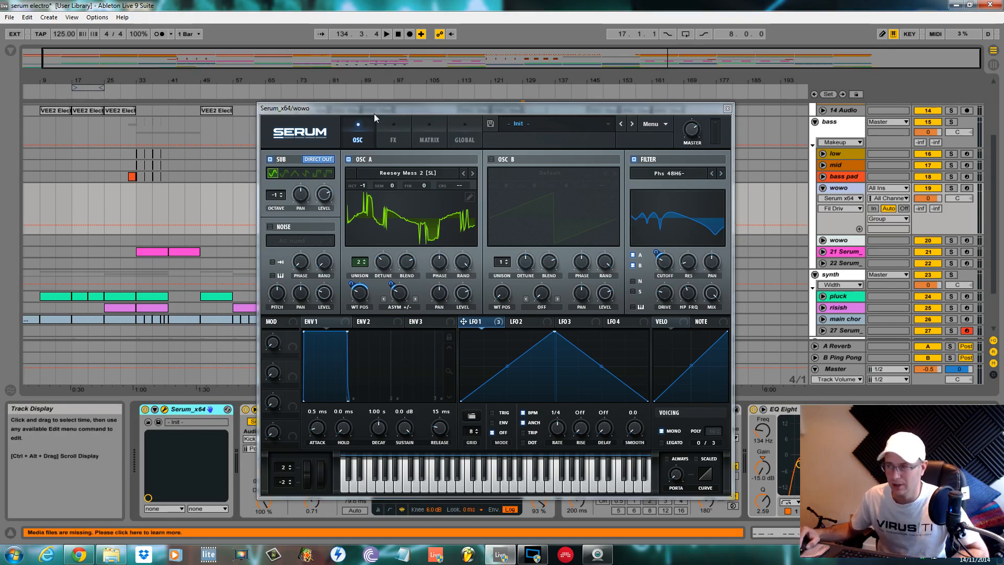
drag(563, 112, 423, 306)
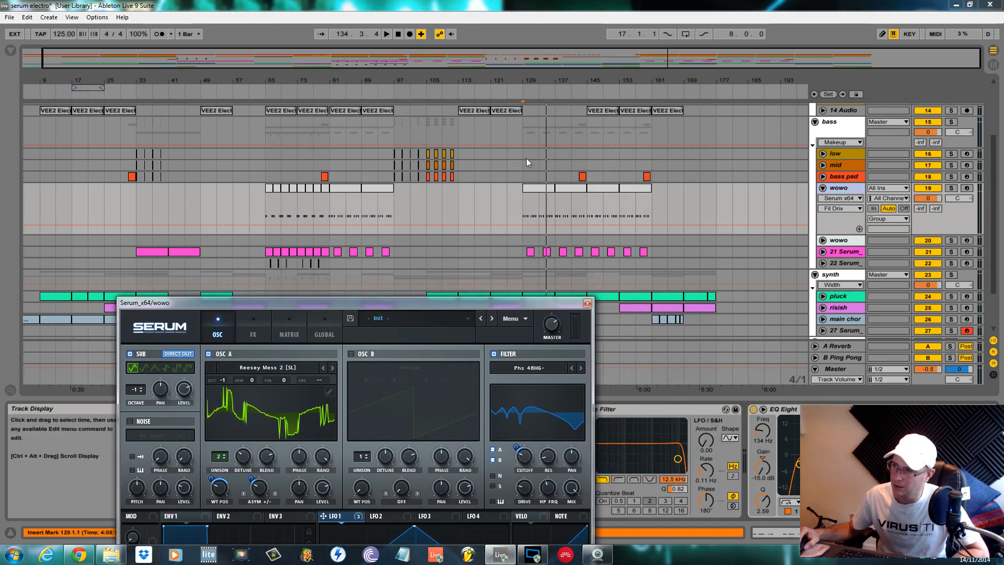
Step: Play the full mix from bar 129 with the bass patch's oscillator page in view
drag(486, 306, 592, 245)
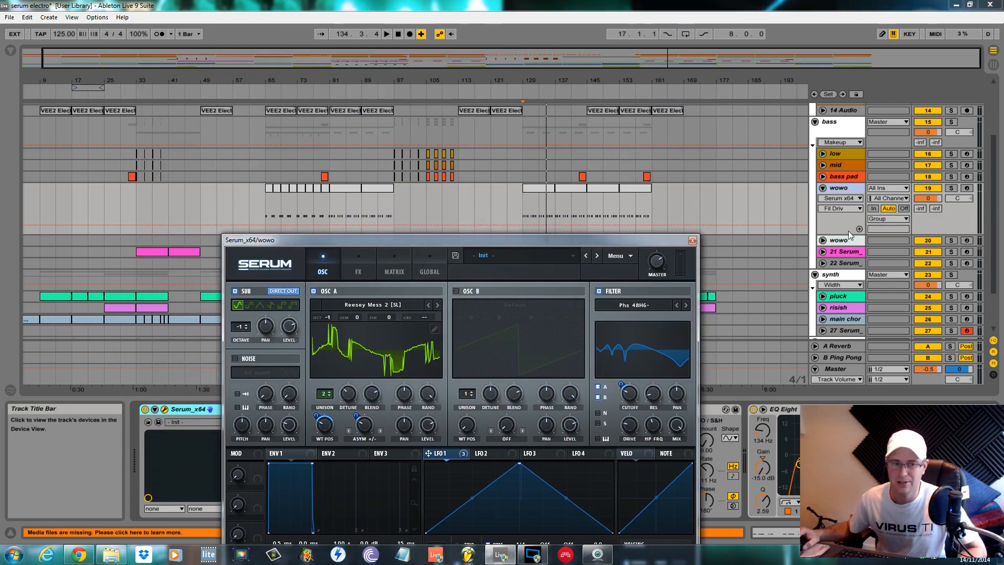
key(space)
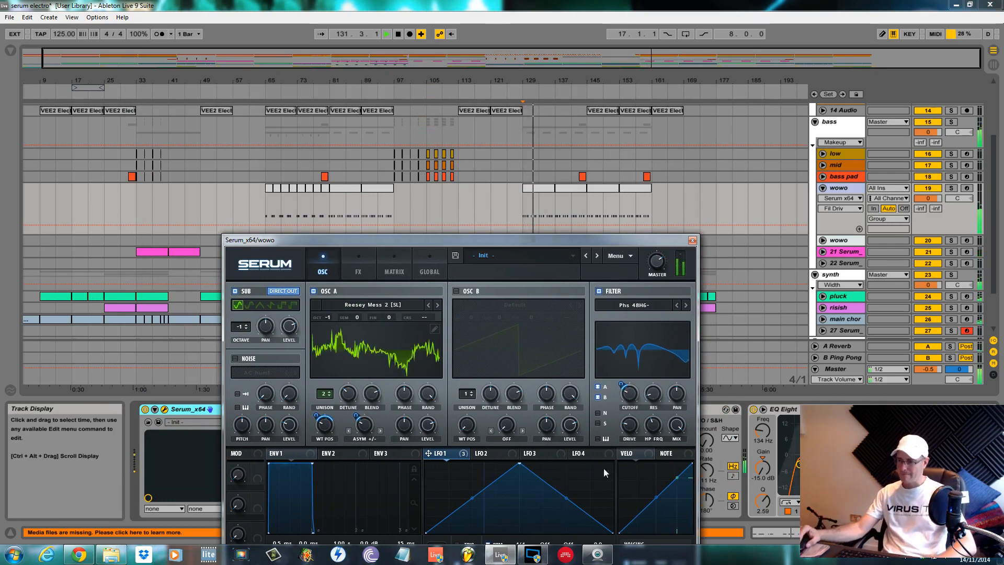
click(540, 555)
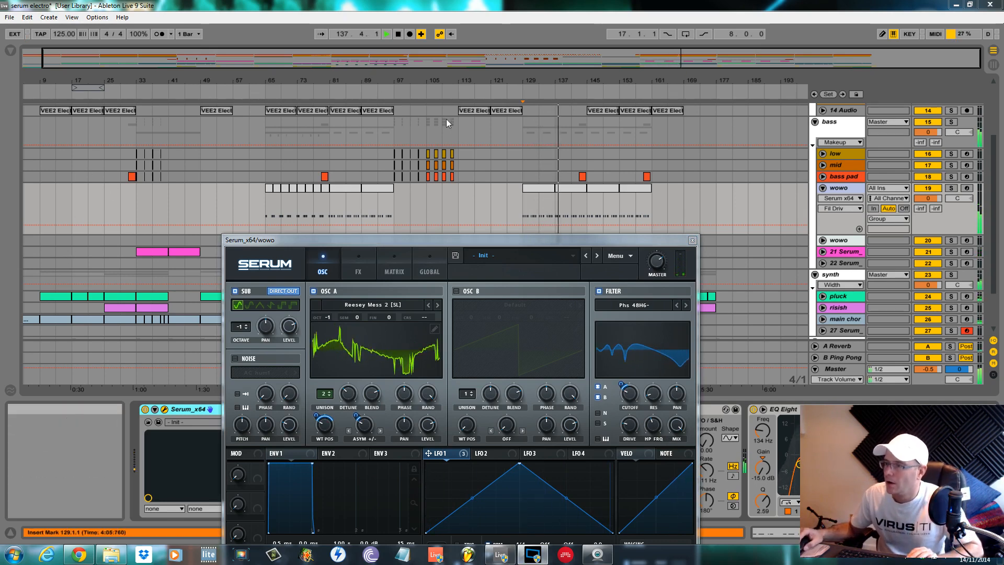
key(space)
Step: Uncover the arrangement clips, unfold track 21 Serum, and audition it soloed from bar 130
drag(513, 242, 504, 209)
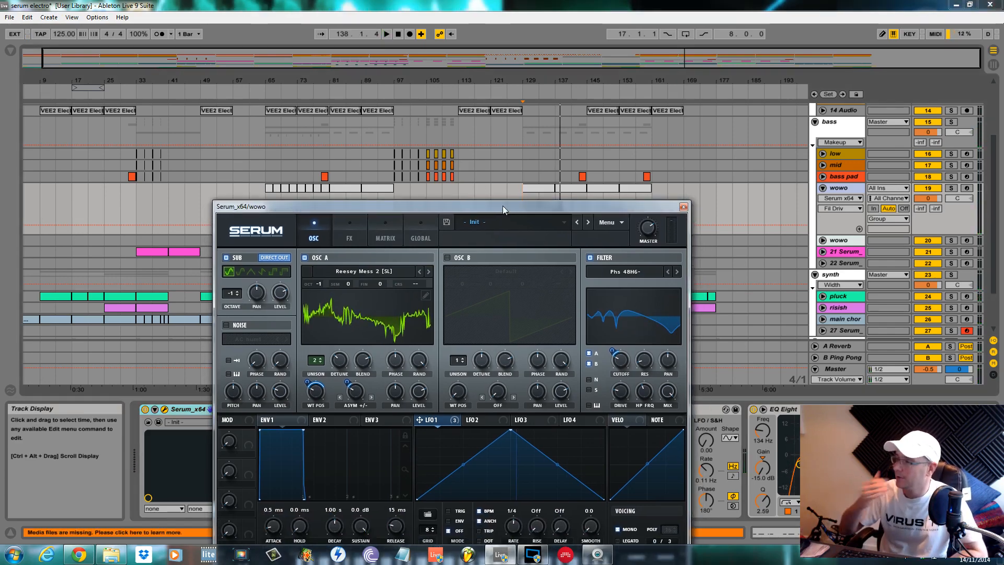
drag(510, 206, 518, 375)
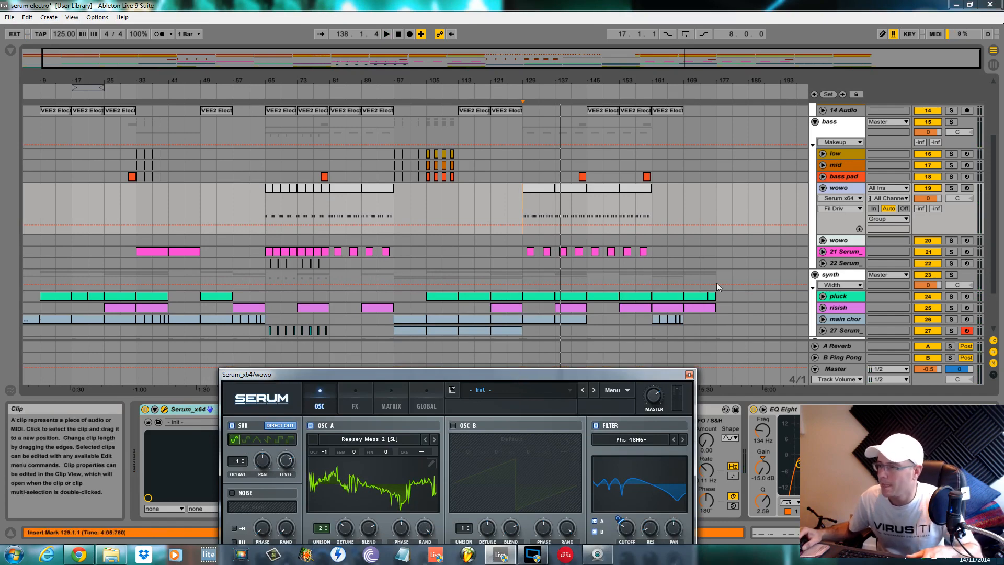
click(531, 252)
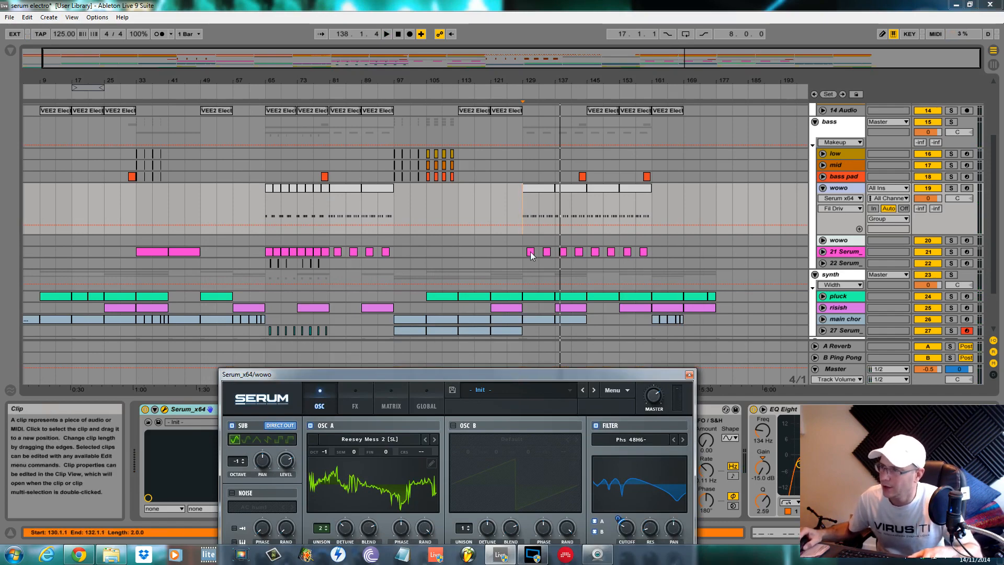
click(822, 252)
key(space)
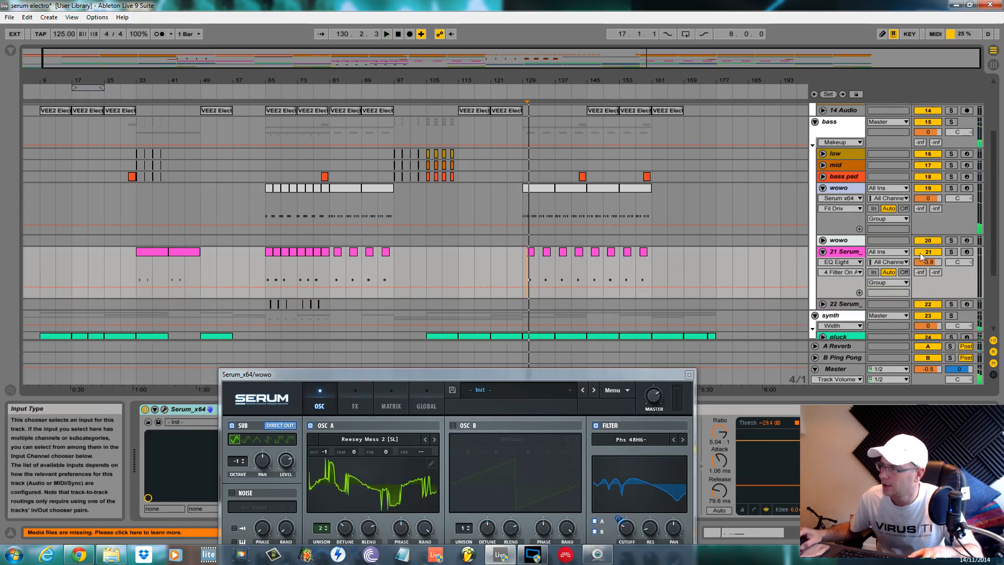
click(951, 252)
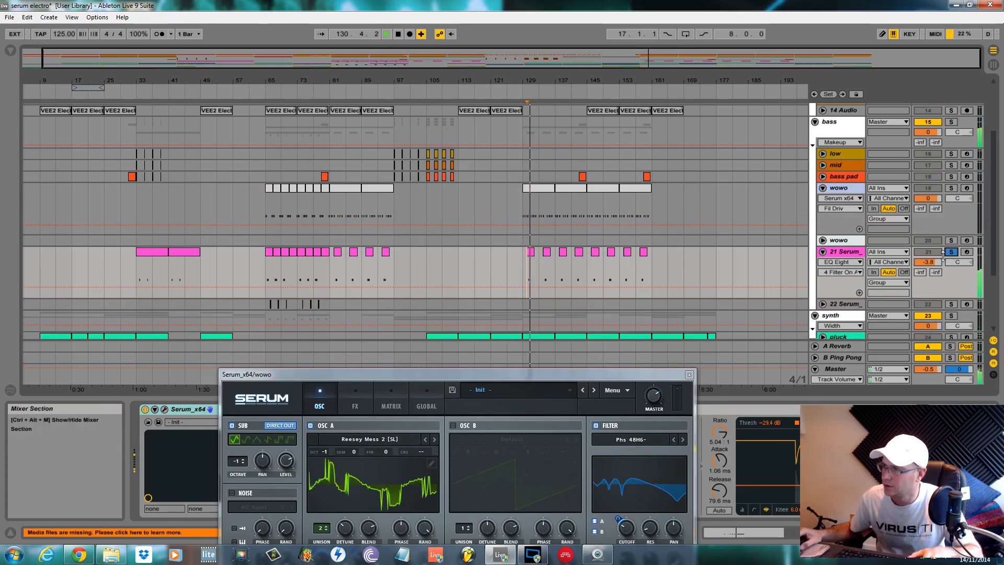
key(space)
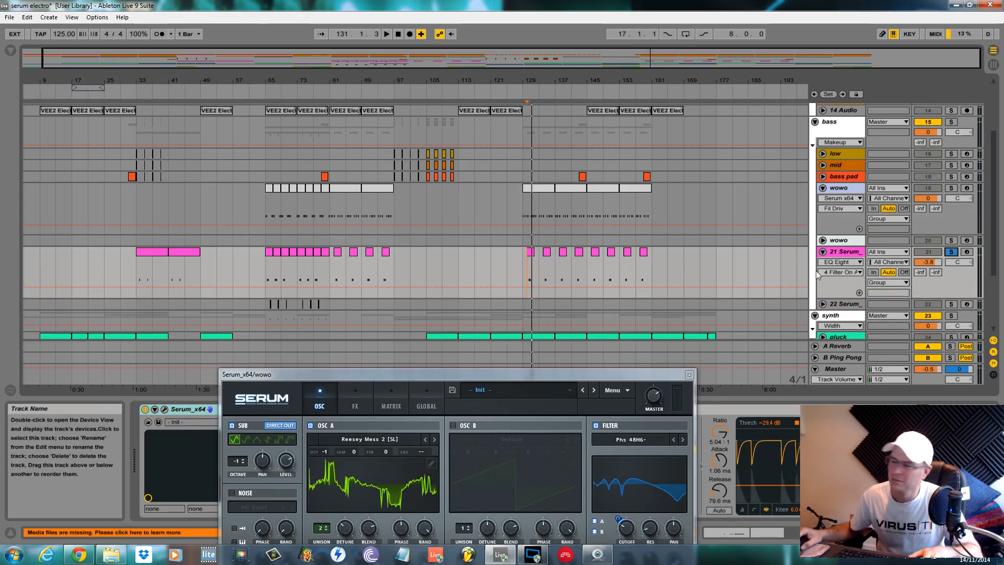
key(space)
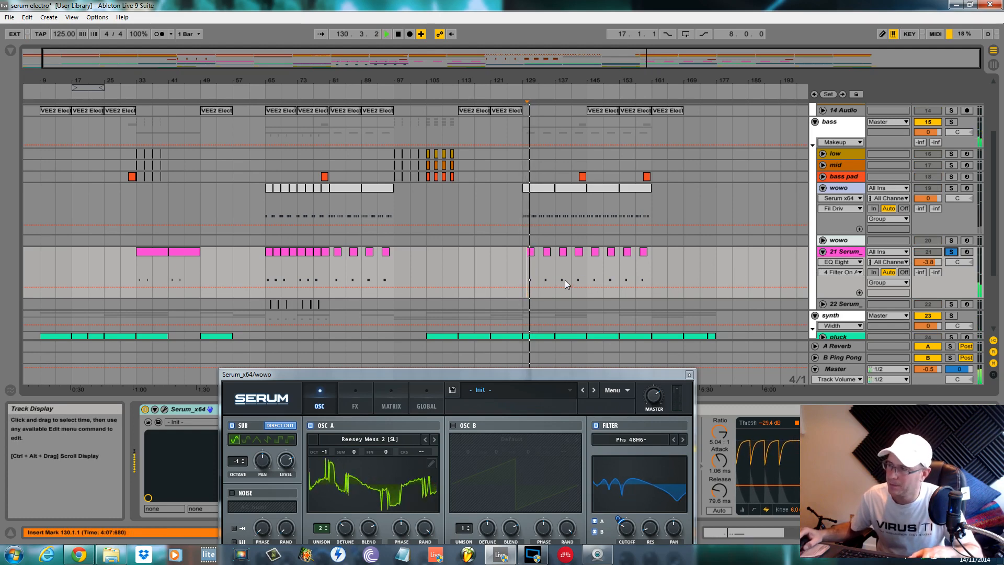
key(space)
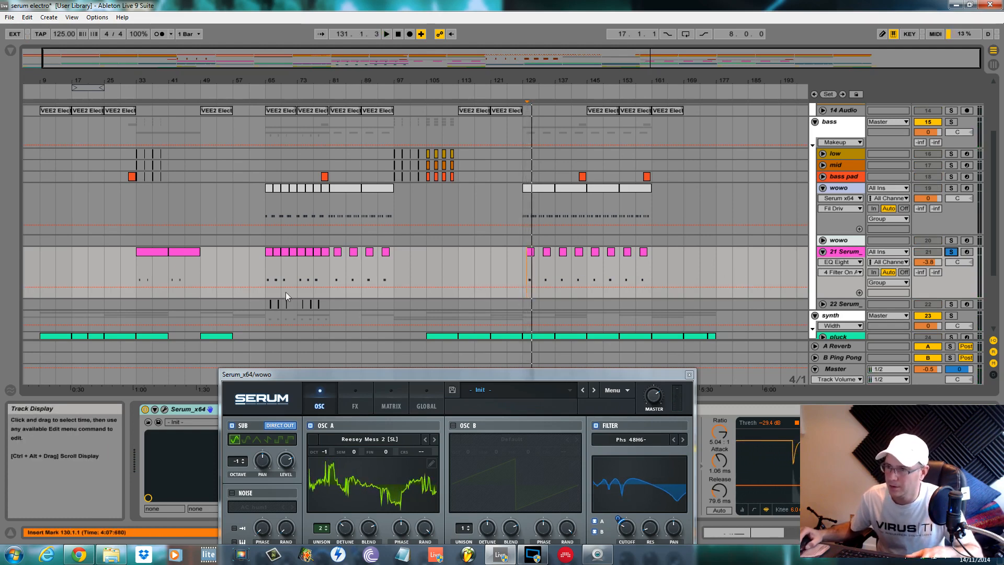
Step: Audition track 22 Serum soloed from bar 65, and take it off solo to hear the same section in the full mix
click(296, 305)
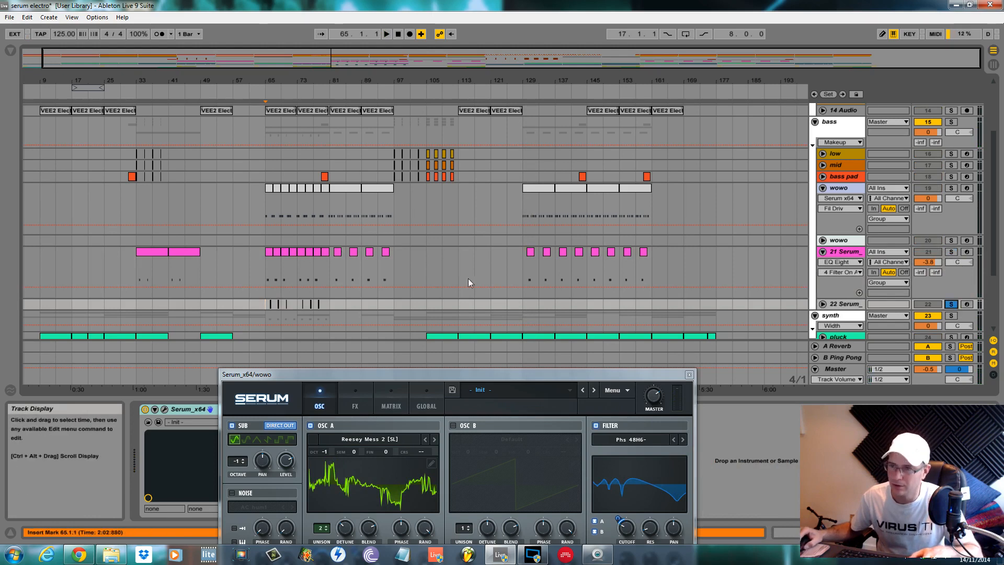
key(space)
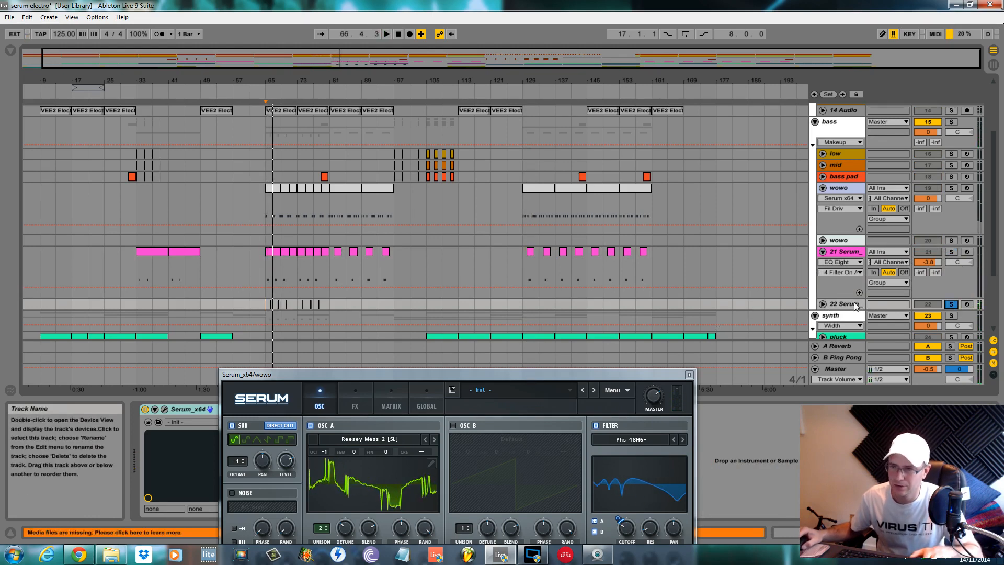
key(space)
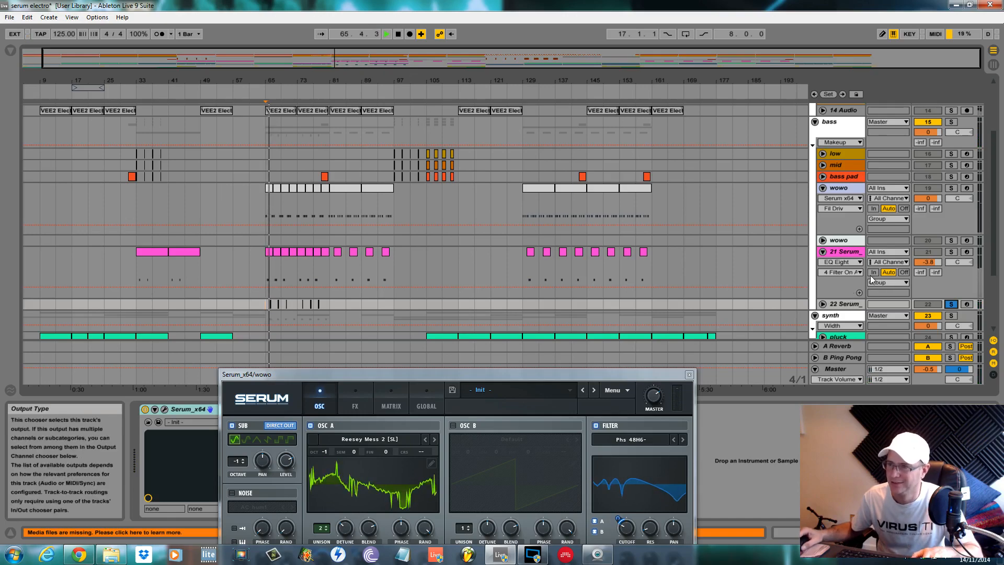
click(951, 304)
key(space)
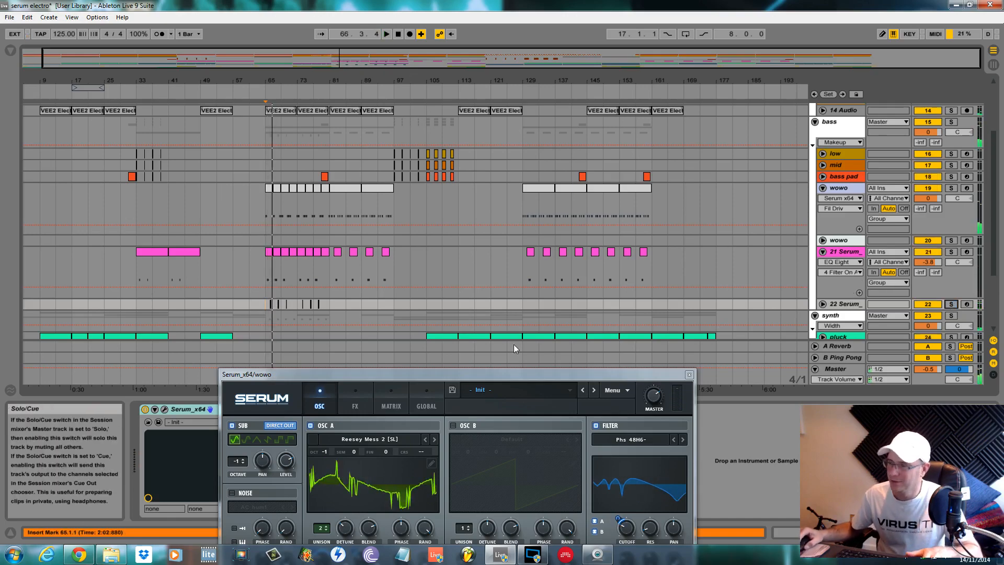
drag(497, 374, 531, 138)
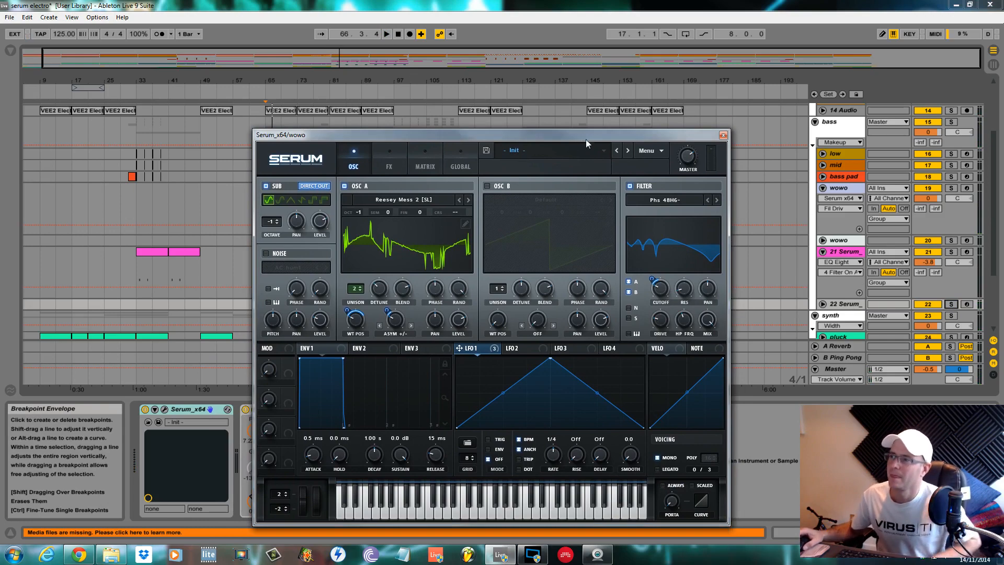
drag(592, 131, 622, 403)
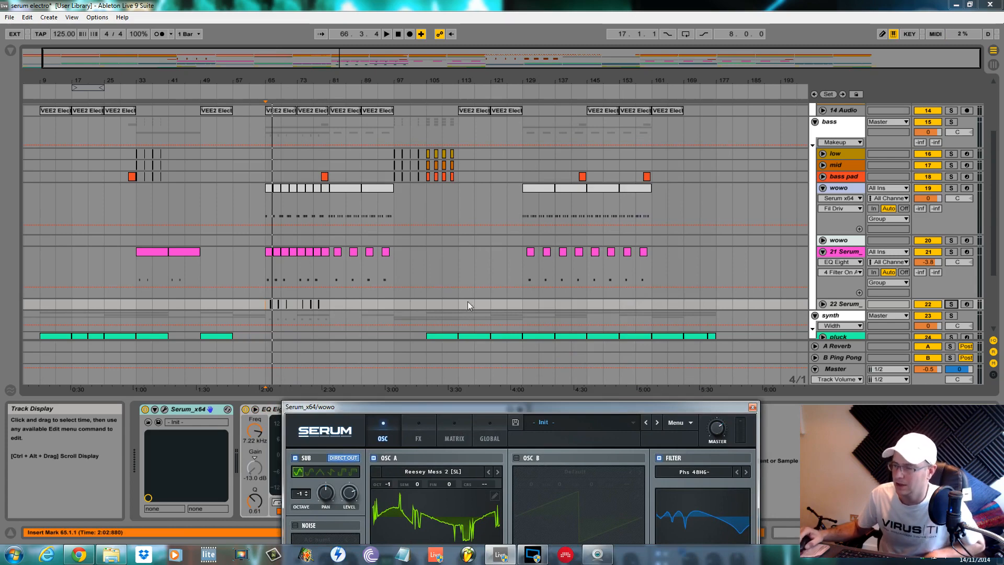
drag(480, 407, 474, 360)
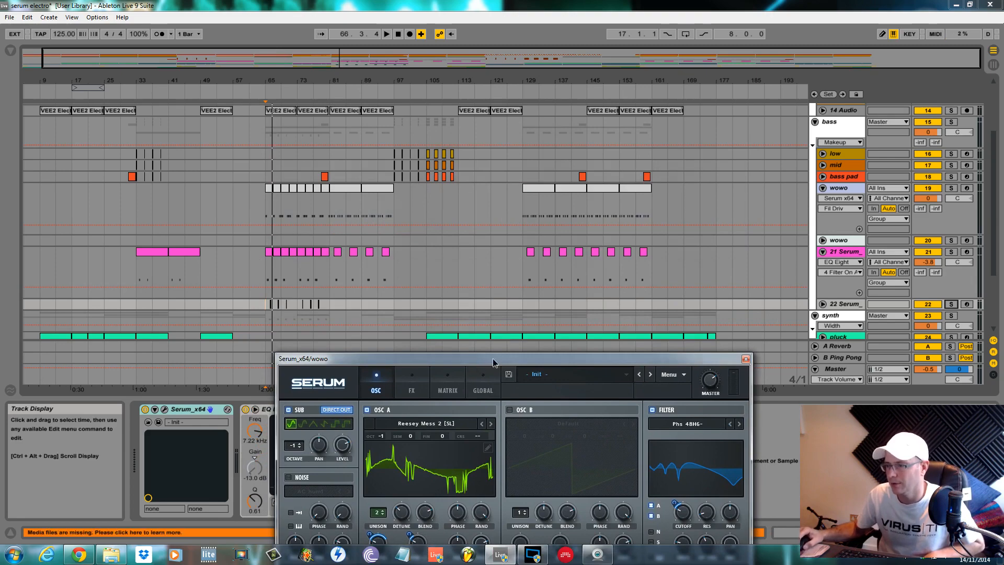
drag(493, 362, 466, 409)
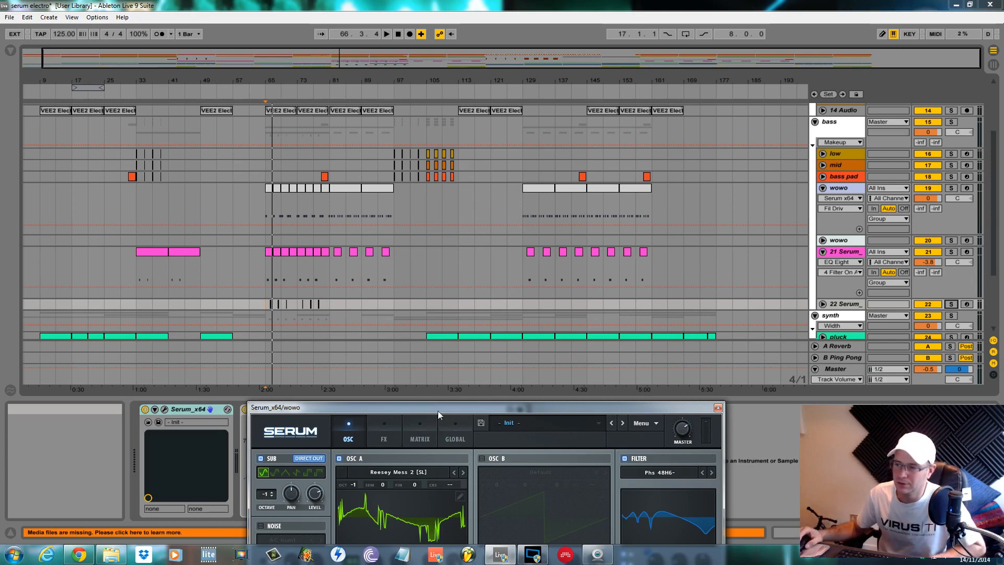
drag(438, 410, 399, 151)
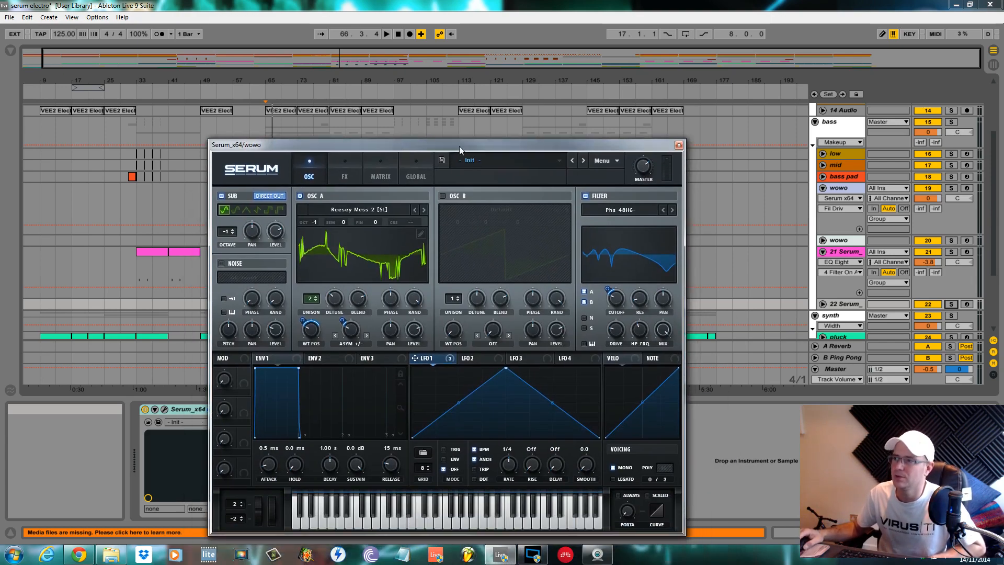
drag(460, 150, 454, 245)
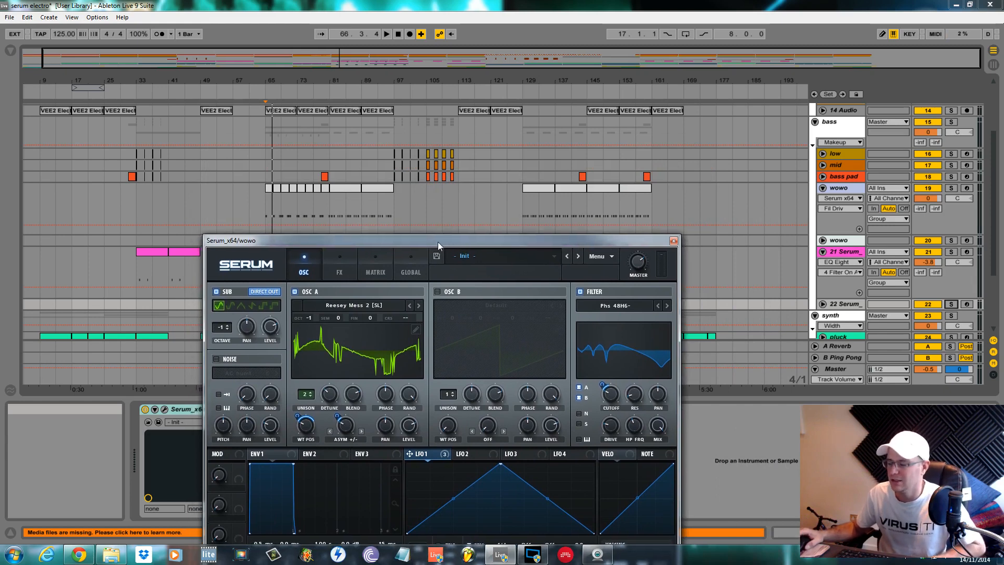